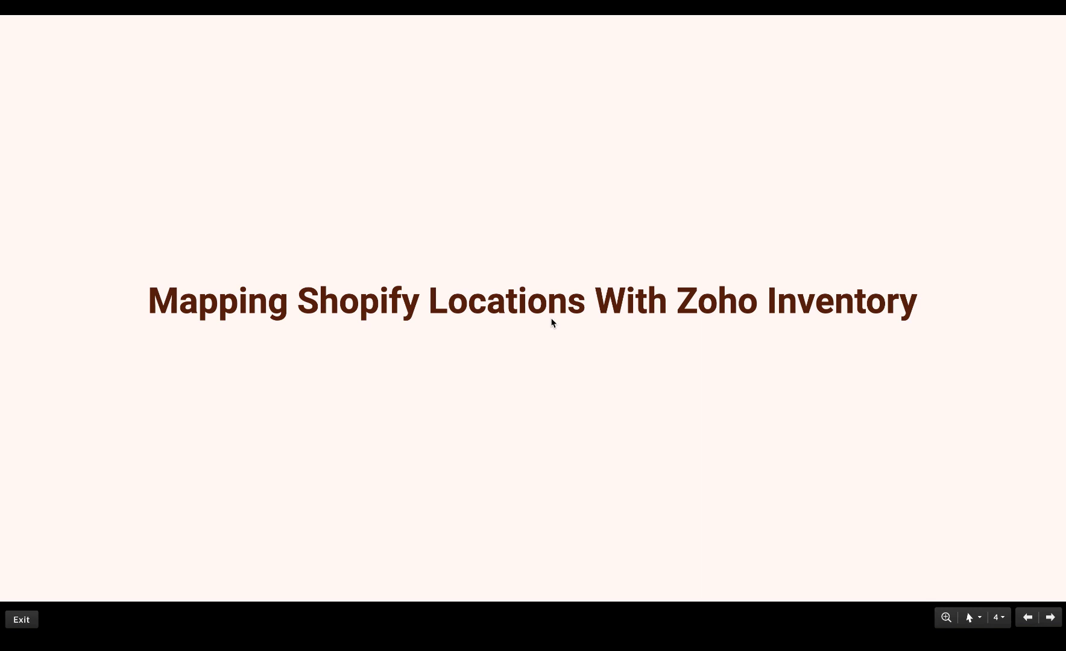
Advance the slideshow past the 'Mapping Shopify Locations With Zoho Inventory' title slide.
key(Right)
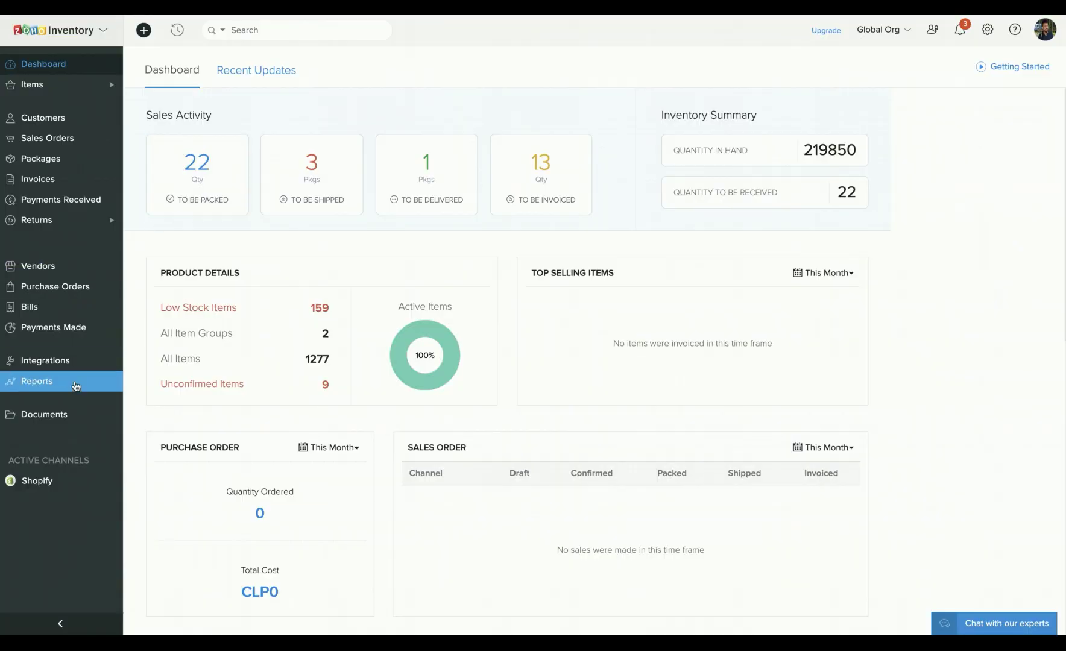
Open the Shopify store's details under Integrations > Shopping Cart and enable Locations mapping.
click(74, 360)
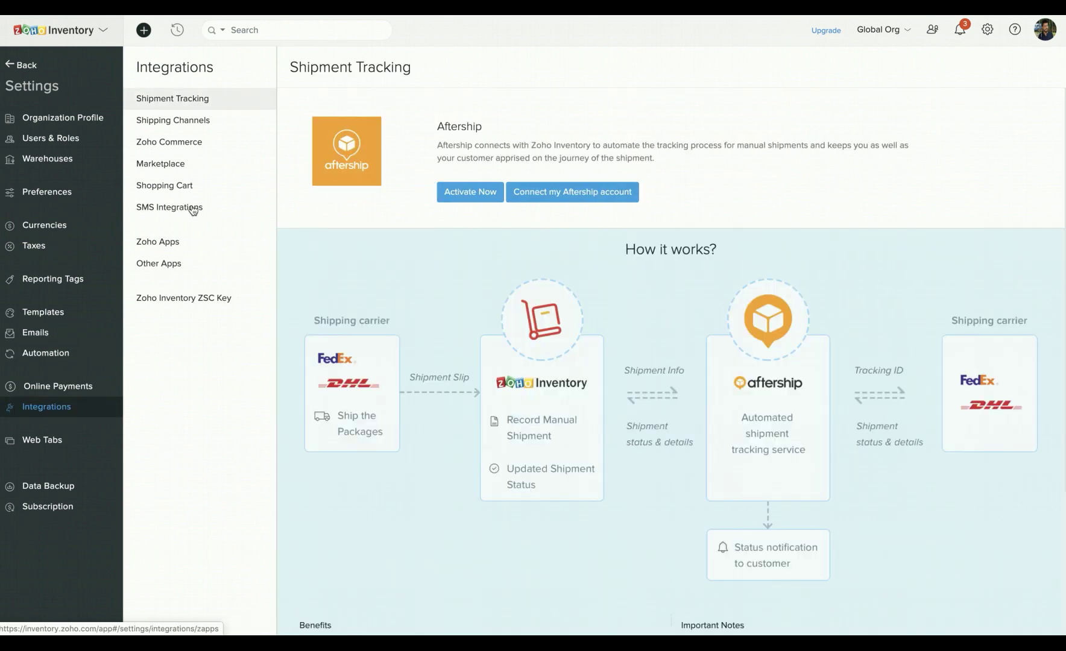
click(178, 184)
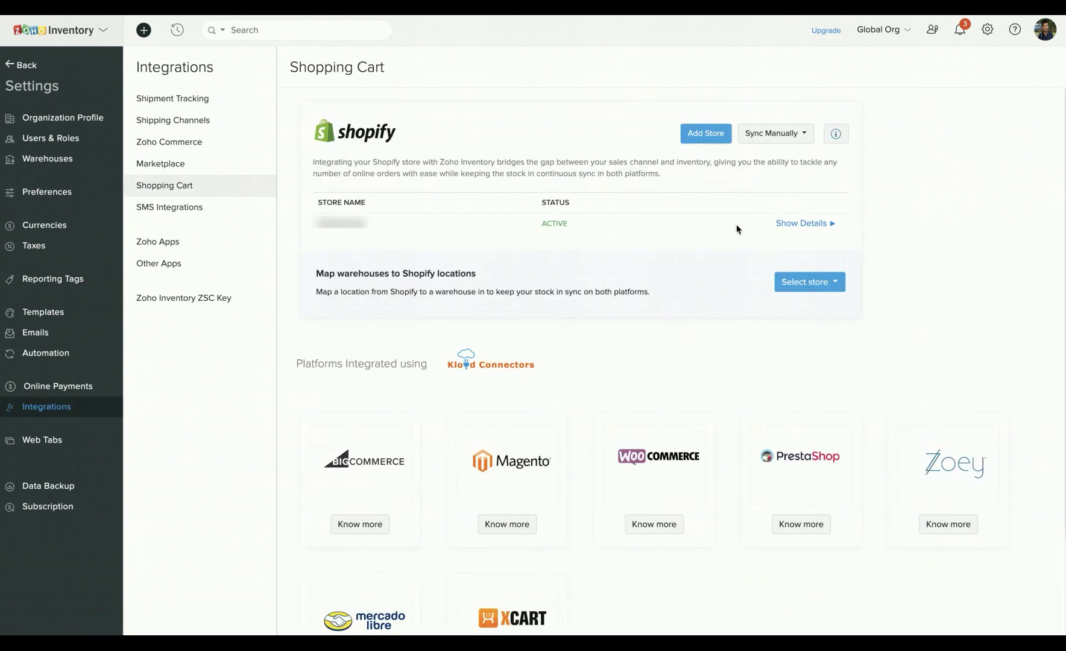
click(788, 223)
scroll(540, 340, down, 3)
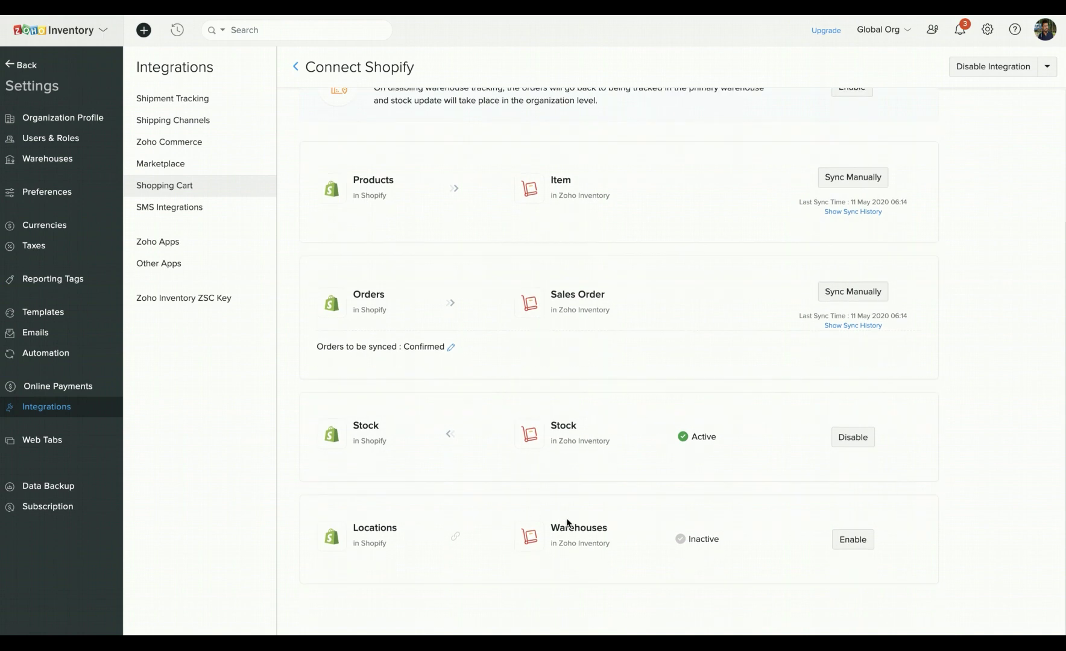
click(852, 541)
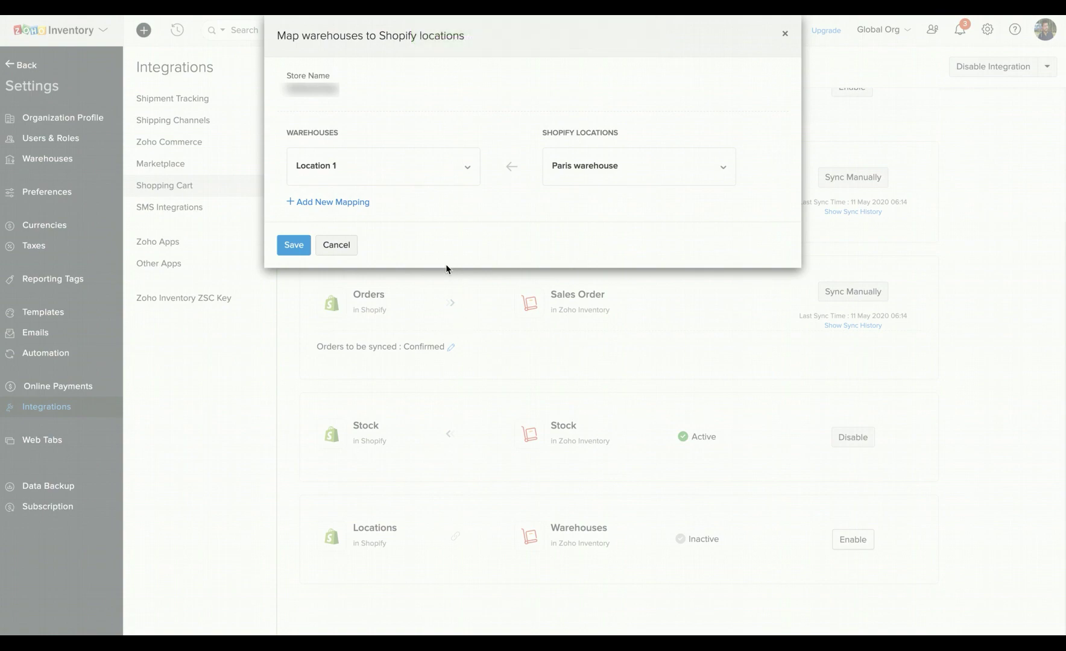
Check Shopify's locations list, then add a mapping of India Warehouse to California Wrehouse and save.
key(ctrl+Right)
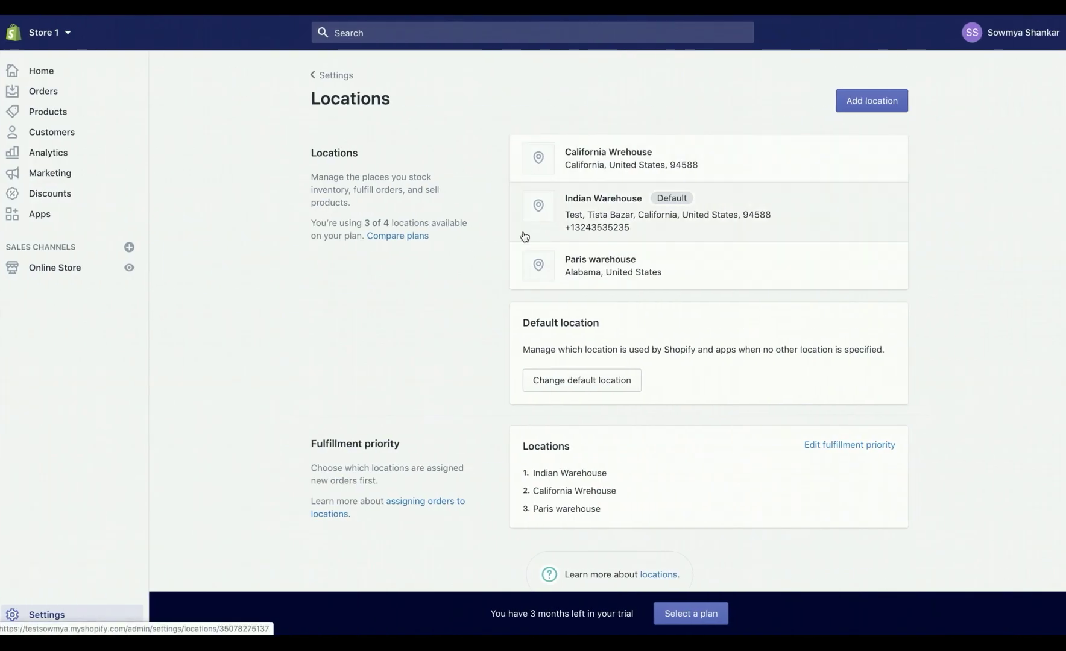
key(ctrl+Left)
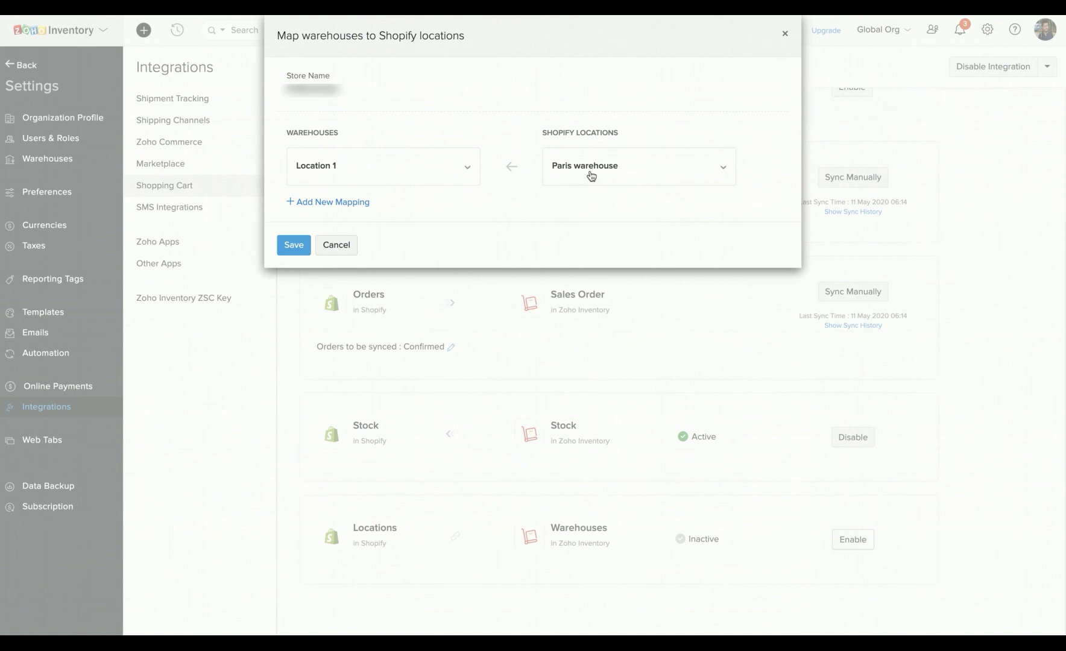
click(355, 203)
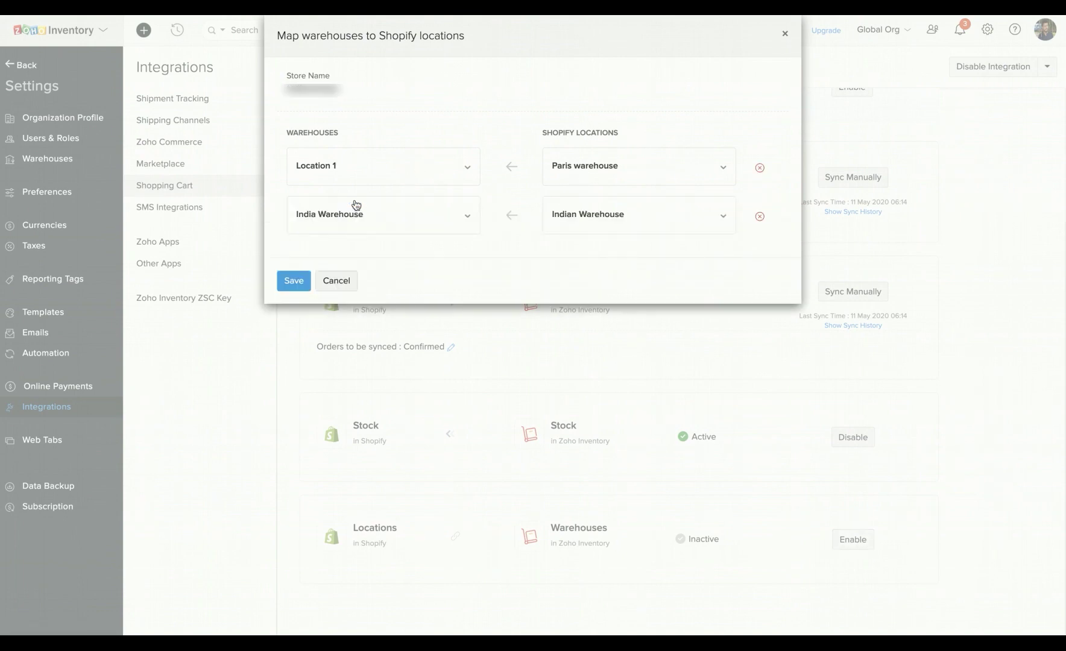
click(375, 222)
click(576, 218)
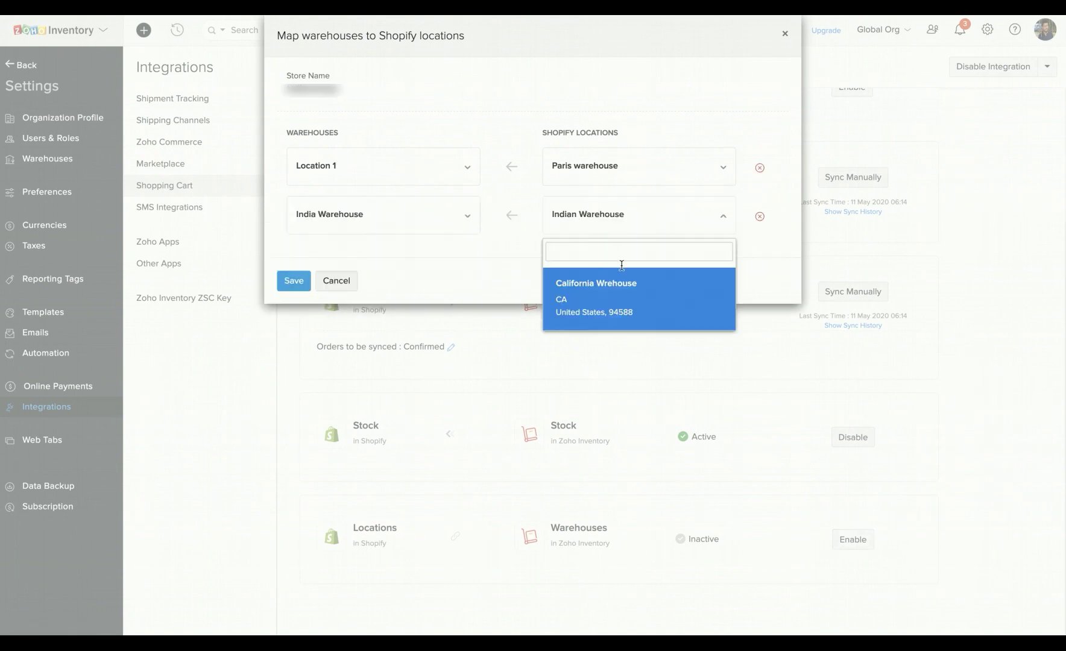
click(576, 311)
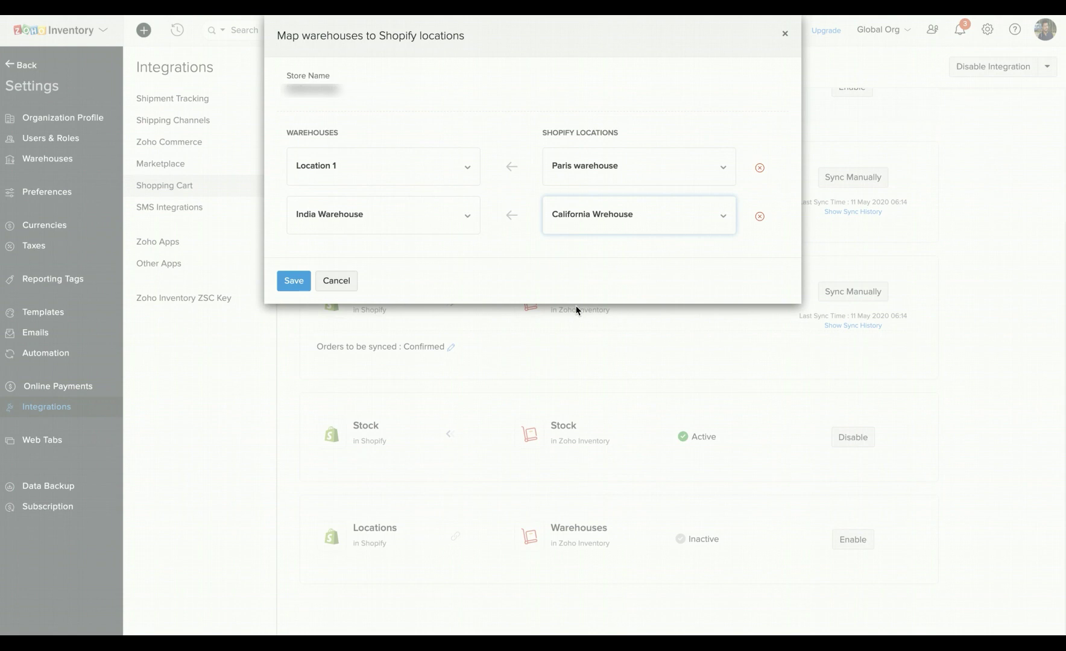
click(292, 280)
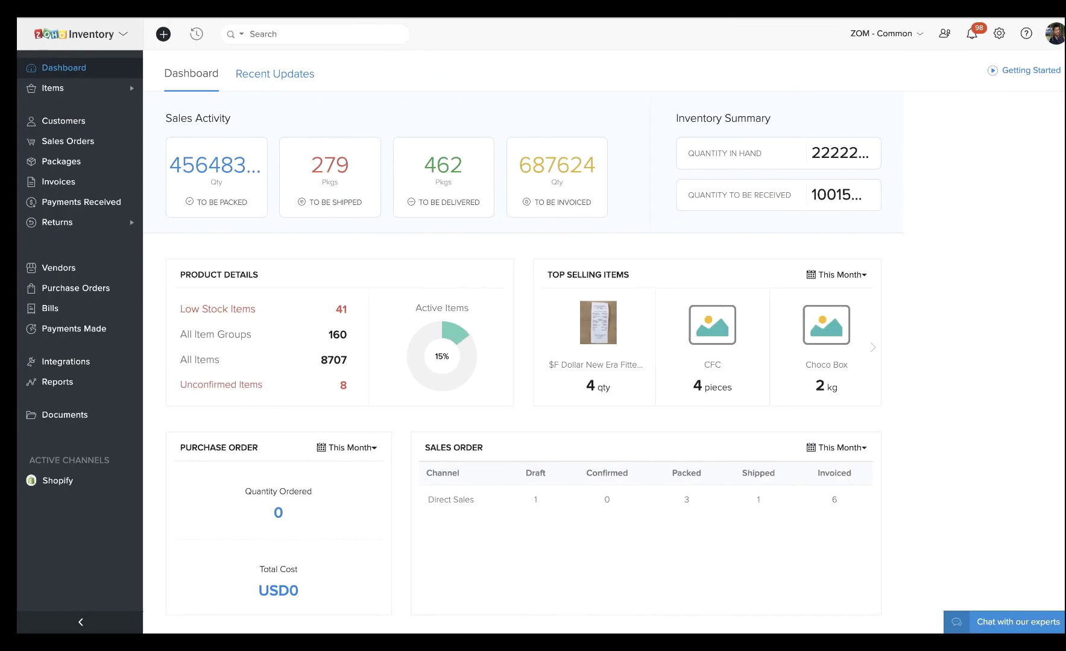
From the Shopify active channel page, reauthenticate the Locations–Warehouses sync.
click(42, 481)
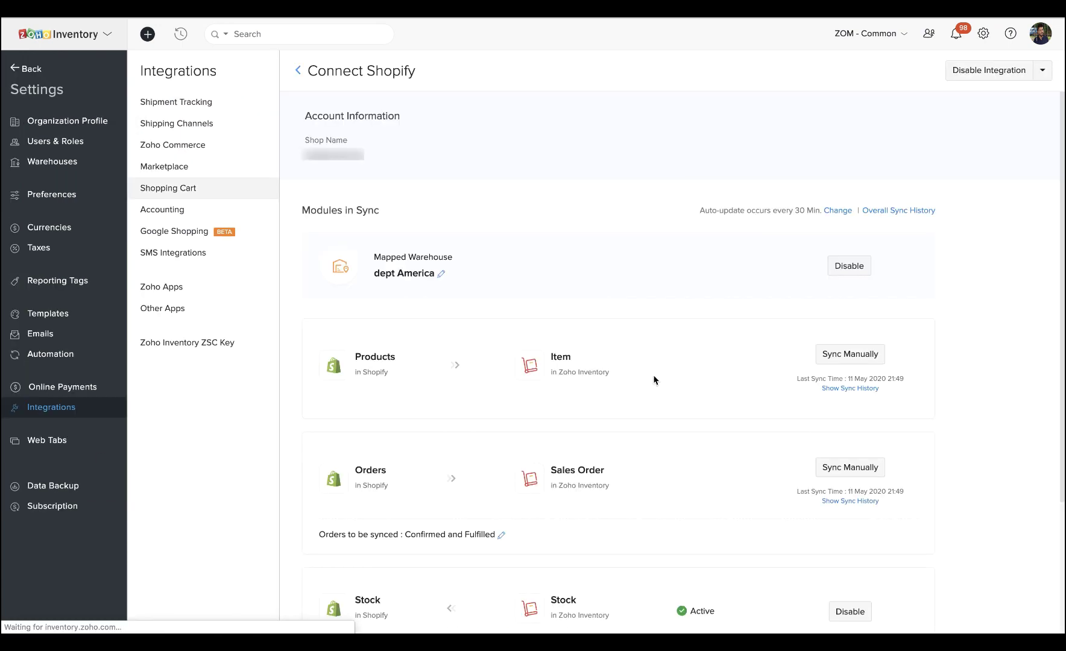
scroll(654, 380, down, 3)
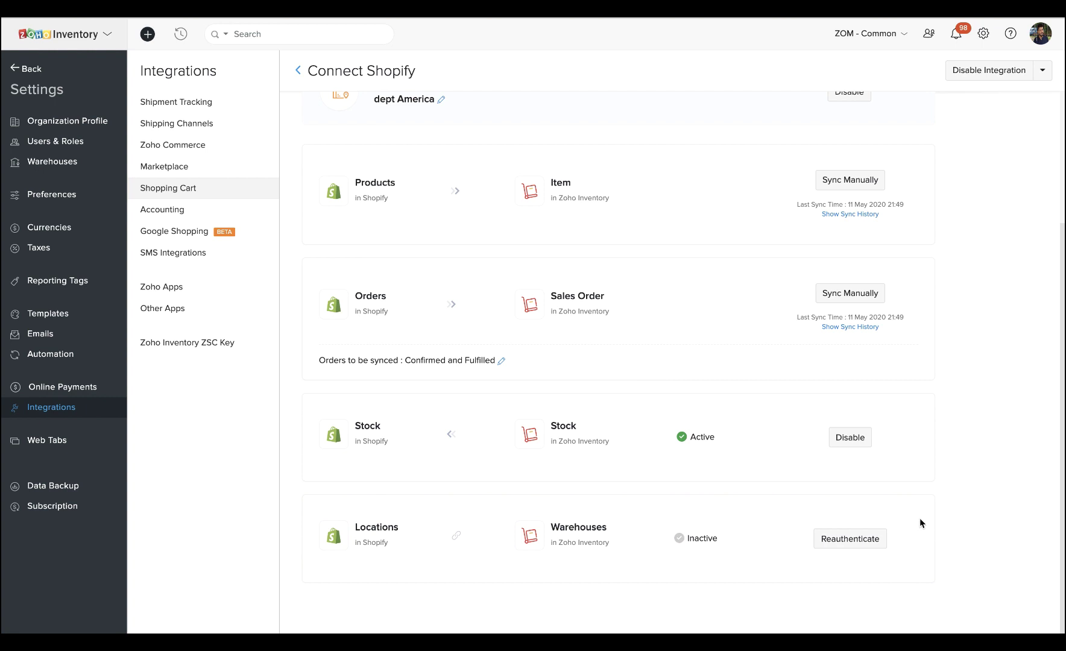
click(863, 541)
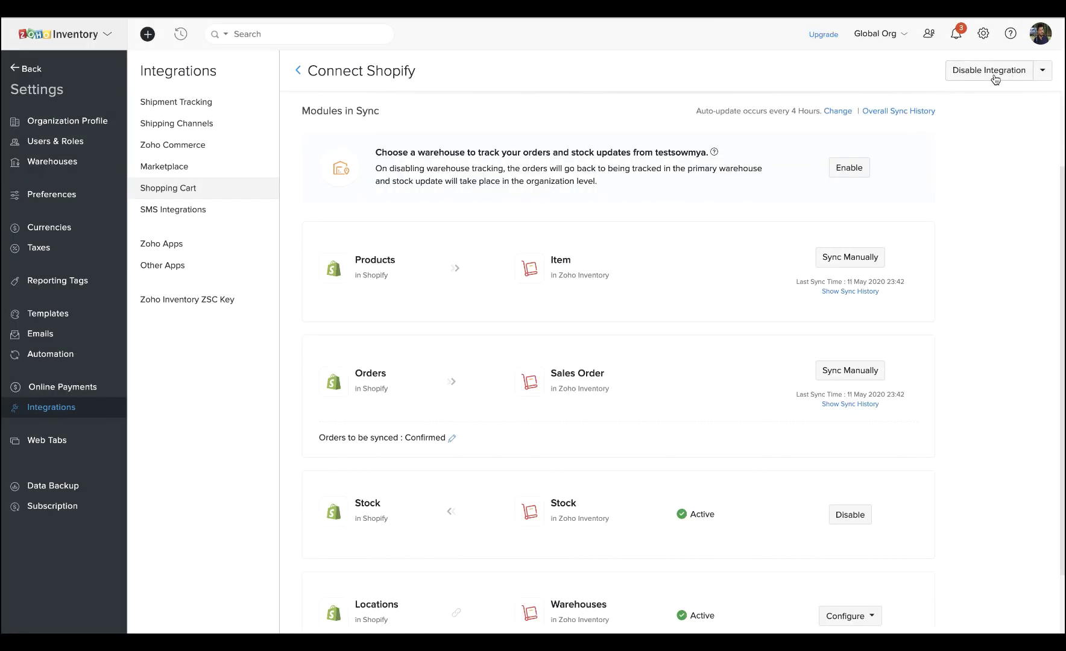
Disable the Shopify integration, confirm, and reauthenticate the Shopify store.
click(993, 72)
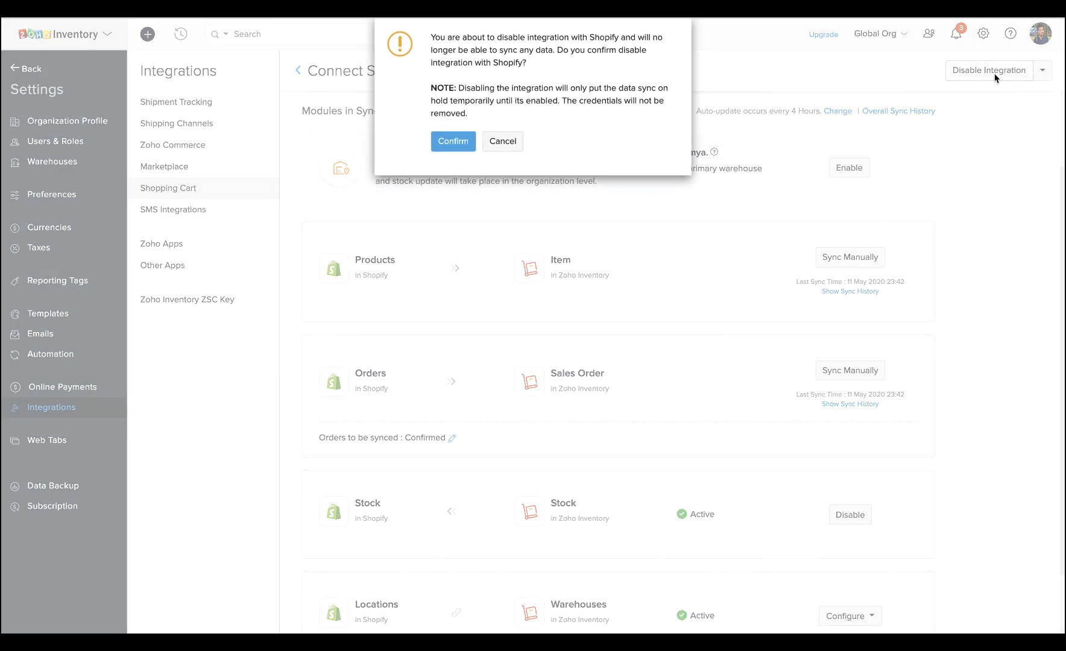
click(451, 143)
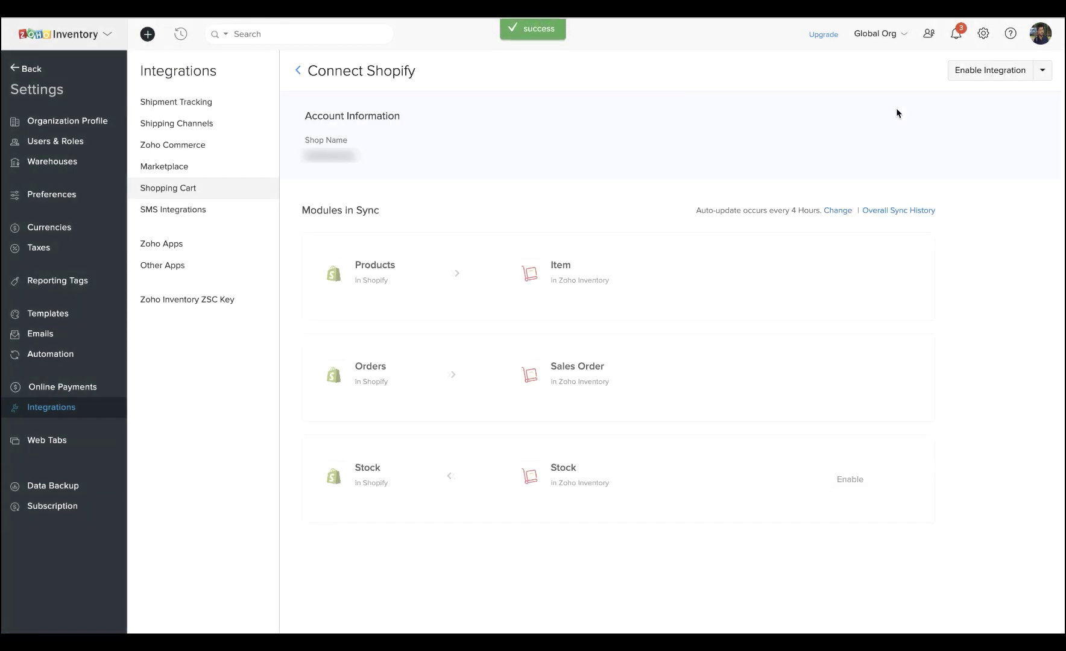
click(1043, 75)
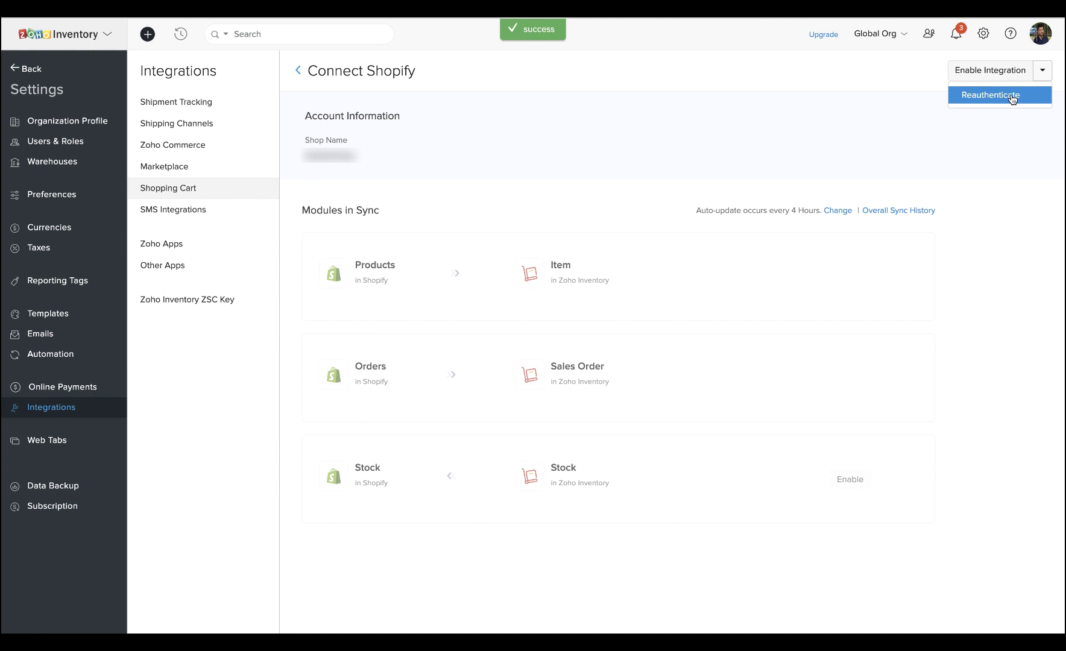
click(1011, 97)
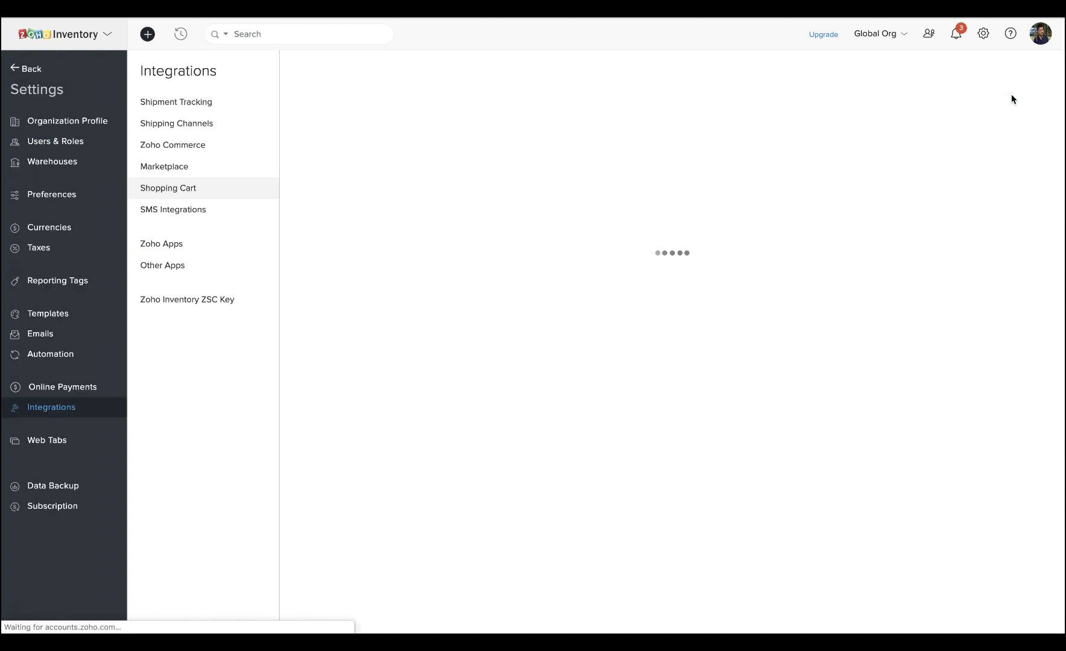
Re-enable the Shopify integration and turn on location-to-warehouse mapping.
click(990, 71)
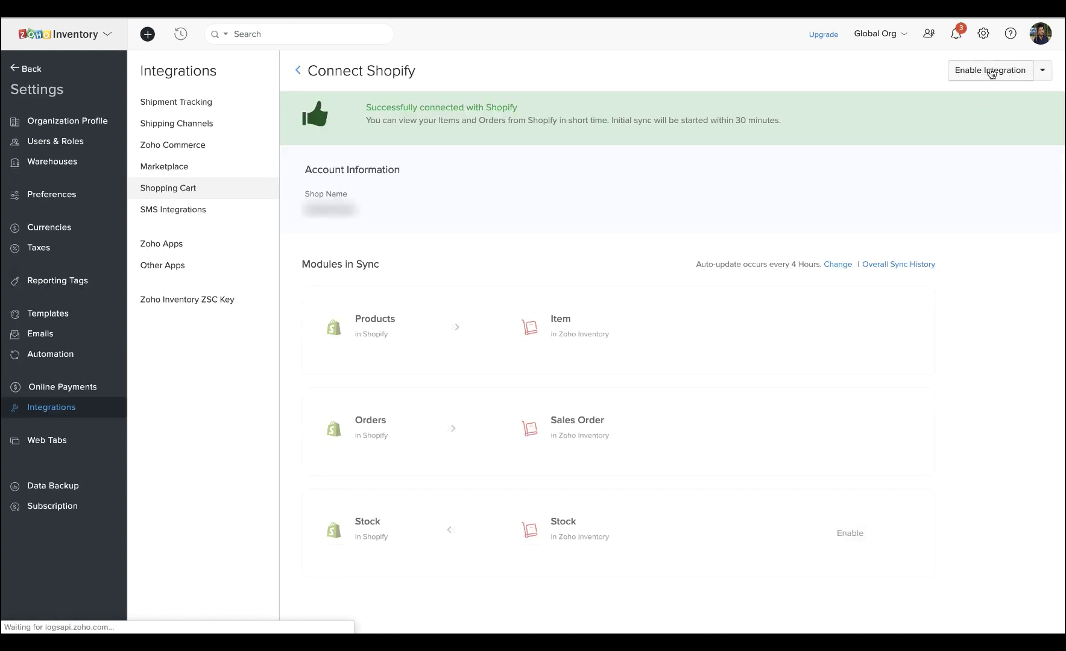
scroll(525, 314, down, 2)
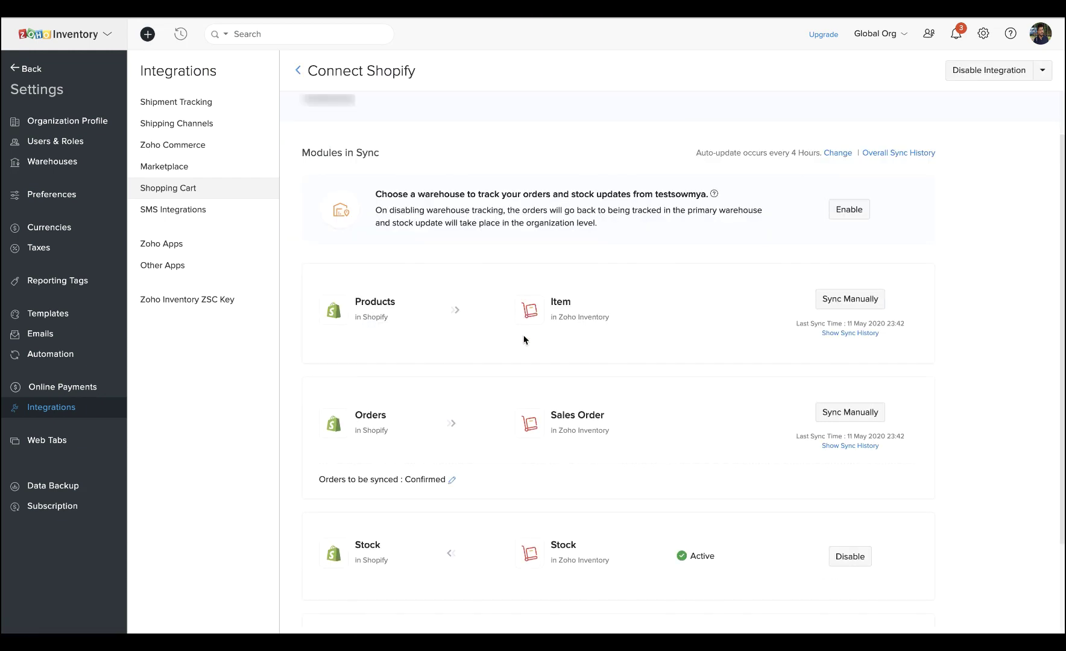
scroll(523, 402, down, 3)
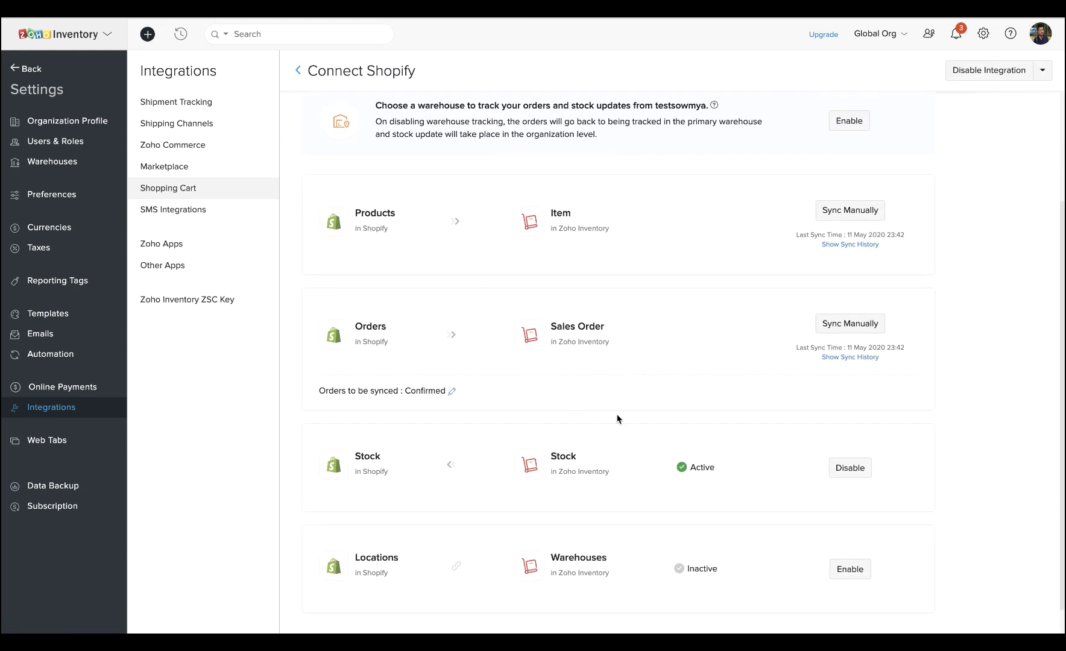
click(848, 570)
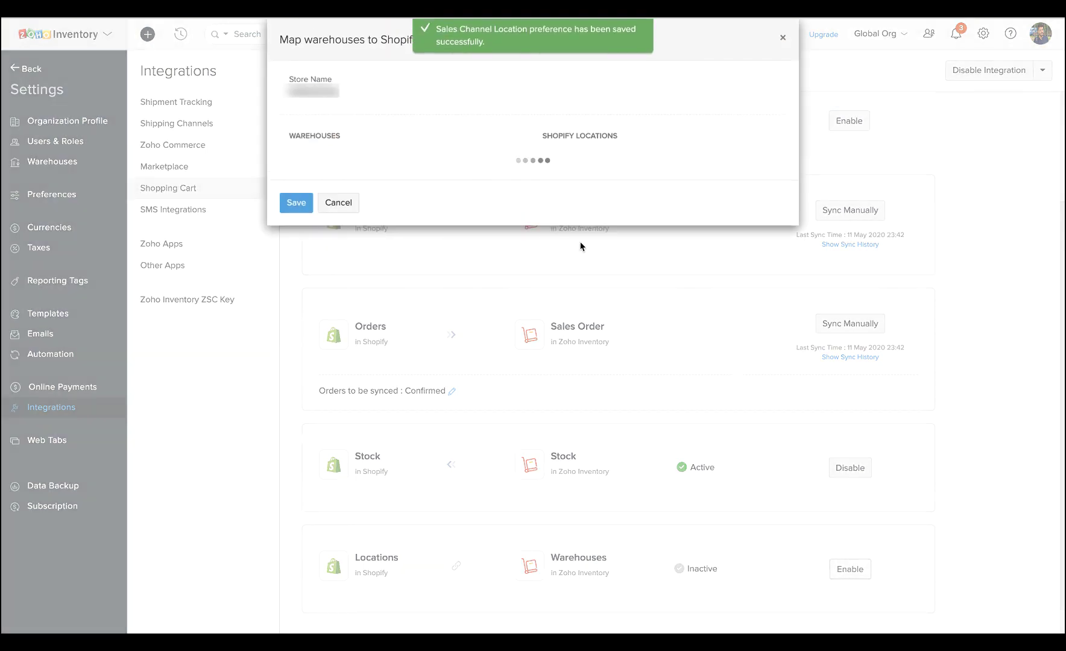
Remap India Warehouse to Shopify's Indian Warehouse, keeping Location 1 on Paris warehouse, and save.
click(593, 219)
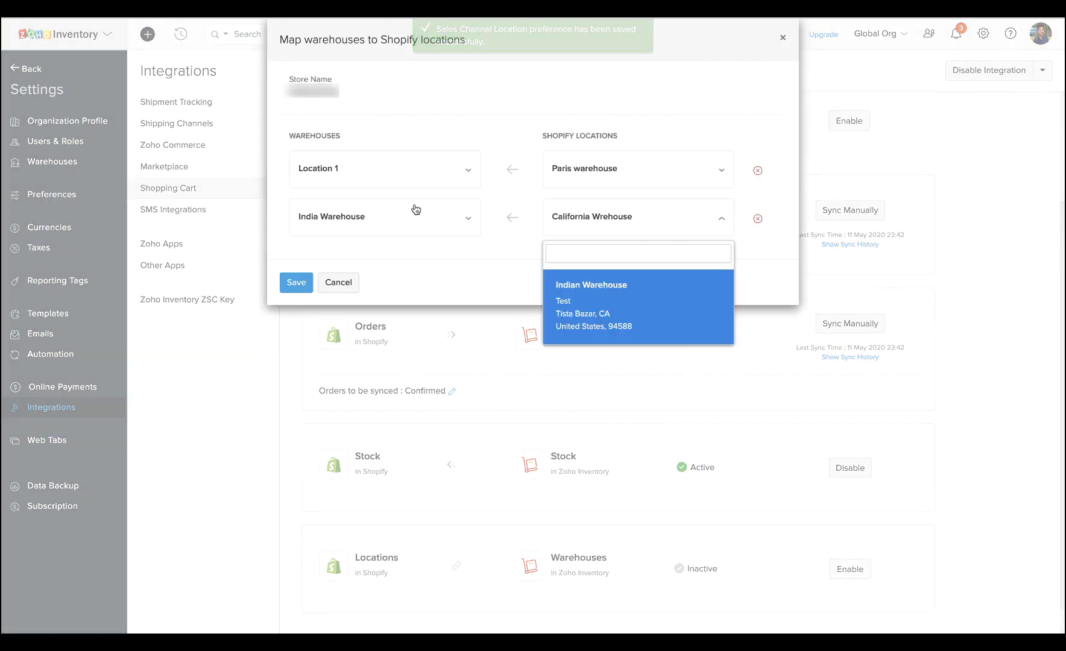
click(397, 225)
click(404, 175)
click(593, 228)
click(605, 298)
click(299, 283)
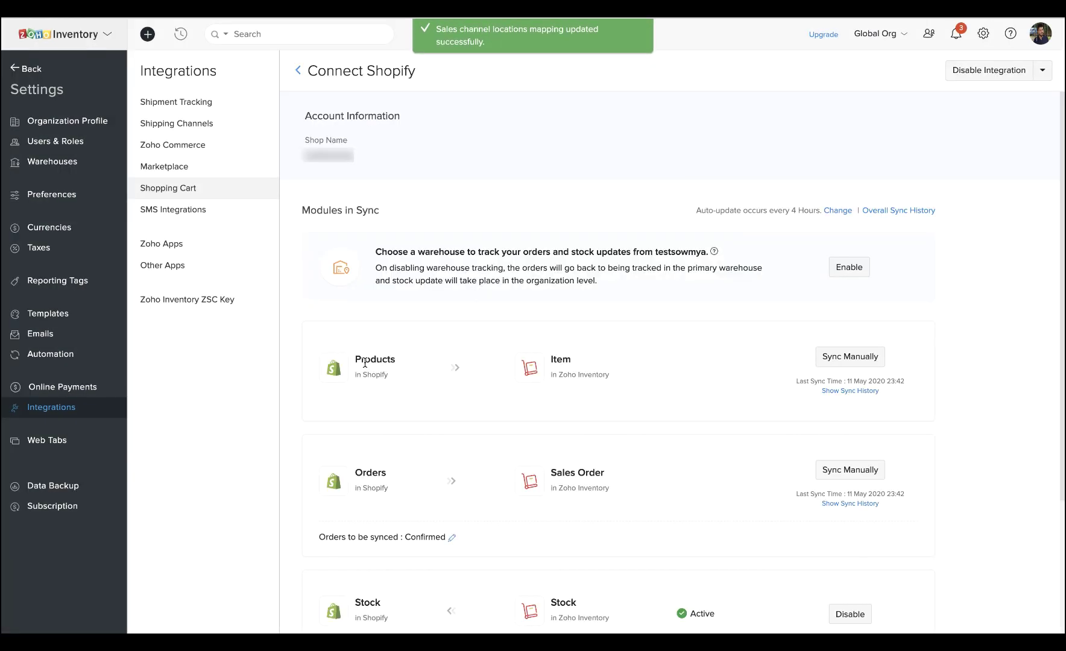
click(982, 36)
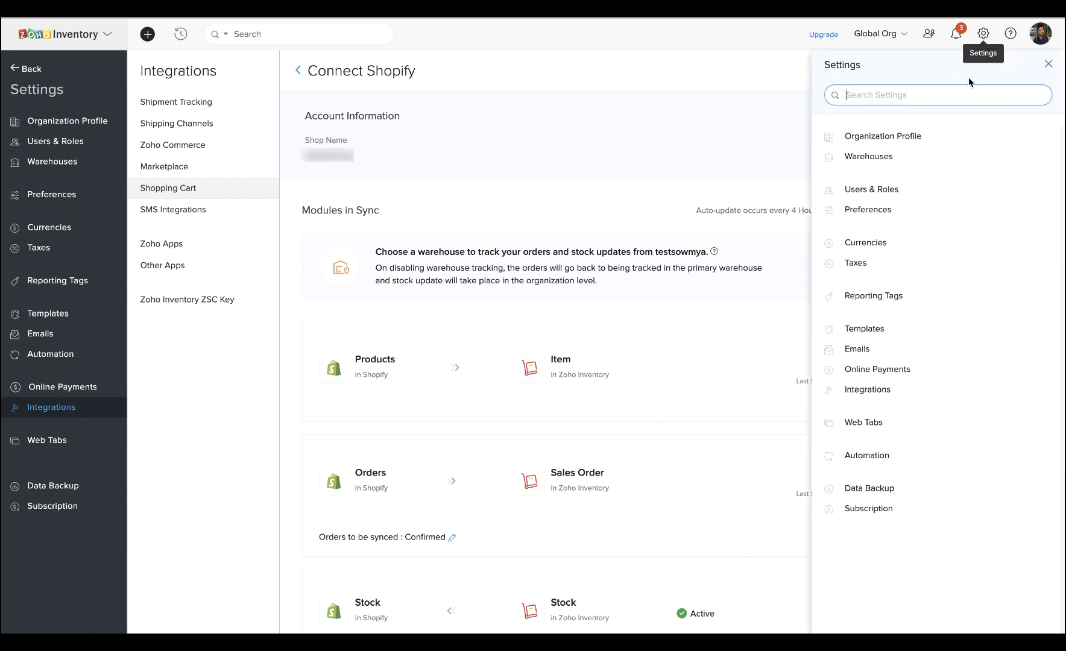
Open the Warehouses settings and view Location 1's linked Shopify location details.
click(876, 157)
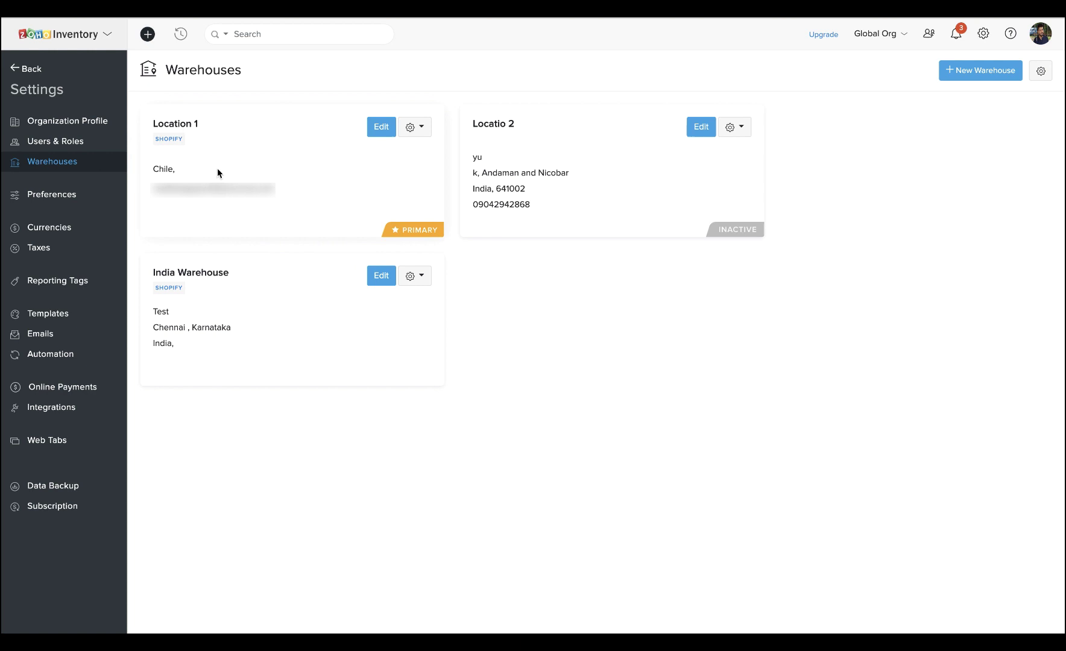
click(166, 142)
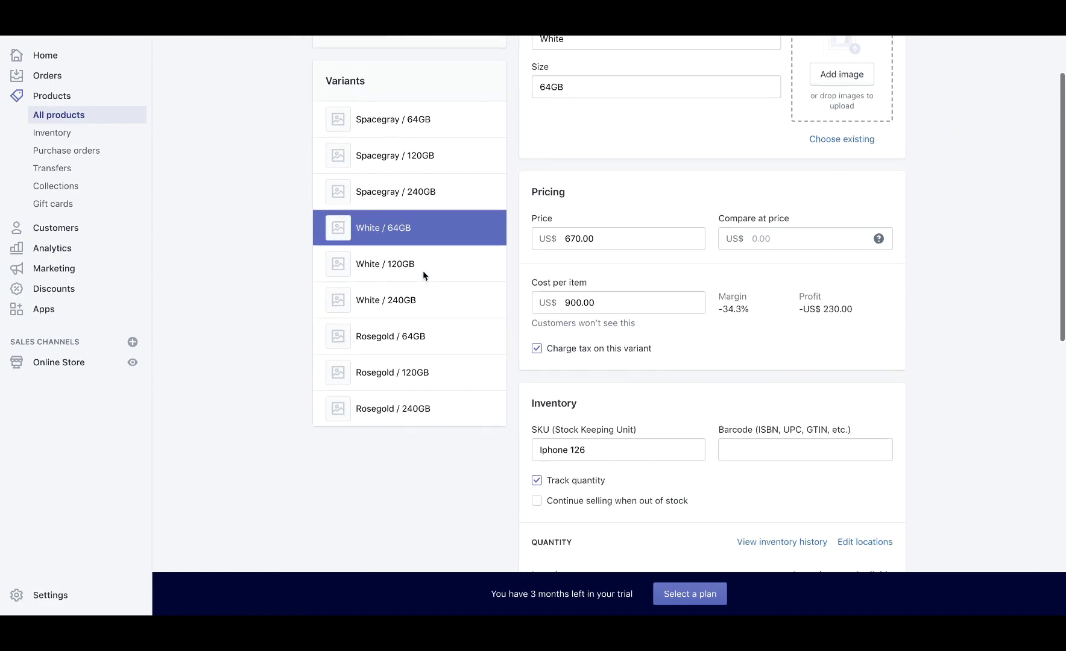
Review the White / 64GB variant's stock of 10 at each of three Shopify locations.
scroll(423, 275, up, 1)
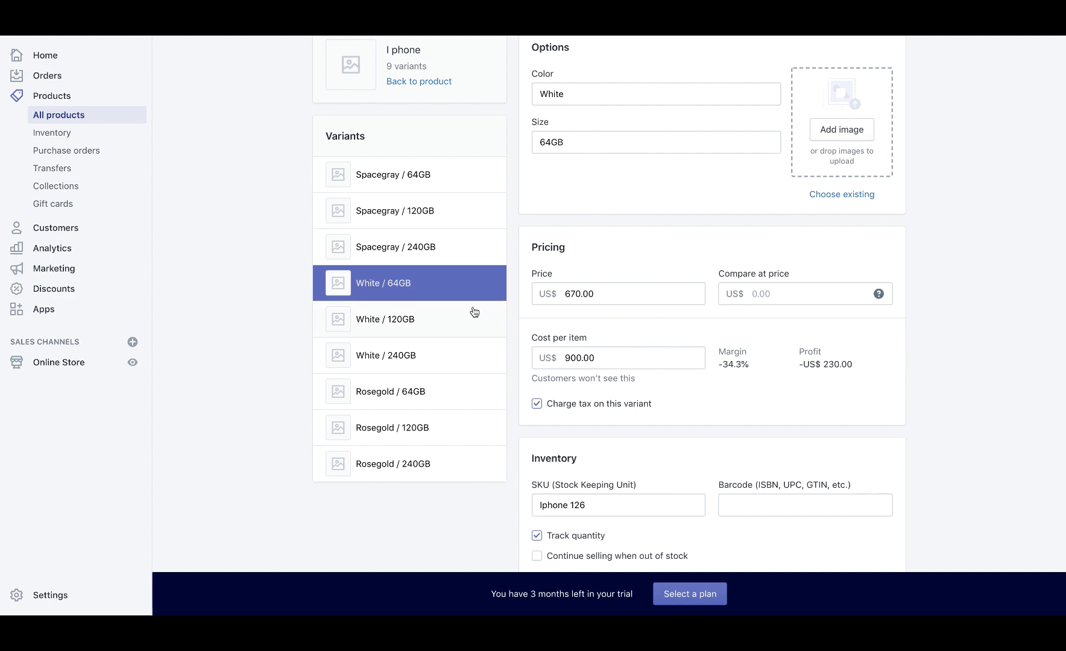
scroll(583, 405, down, 5)
scroll(494, 259, up, 3)
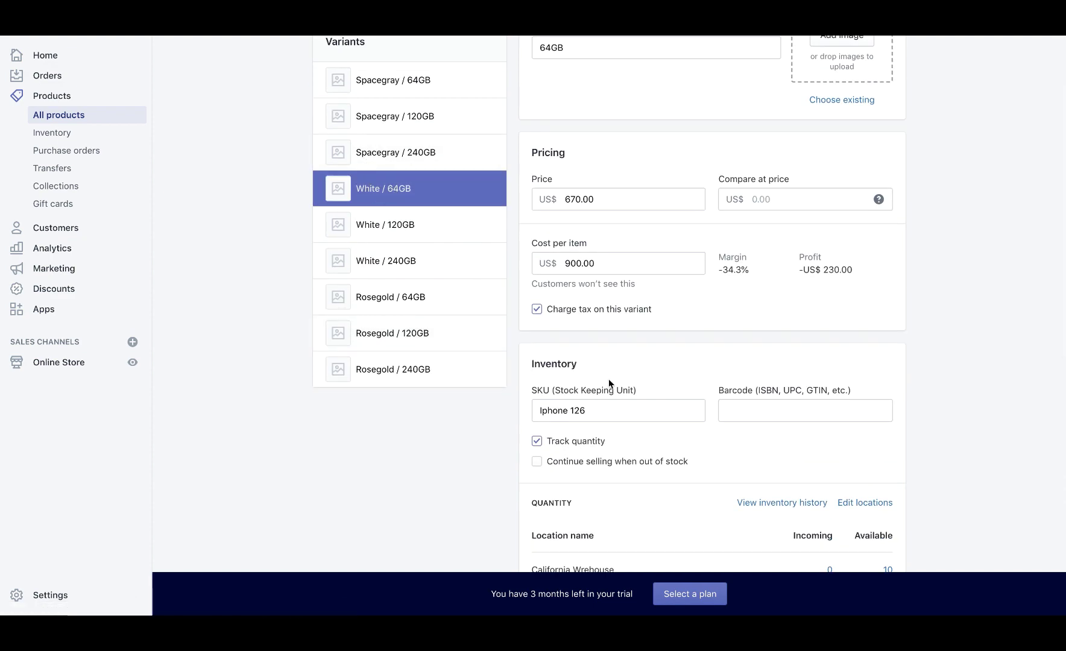
scroll(609, 383, down, 3)
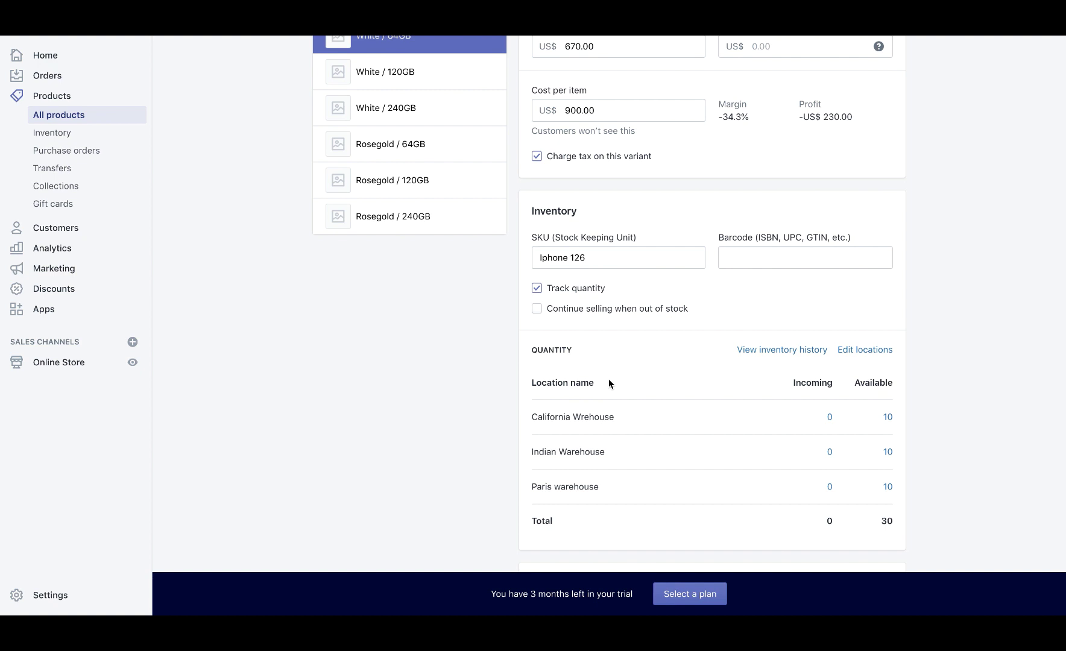
scroll(806, 539, down, 2)
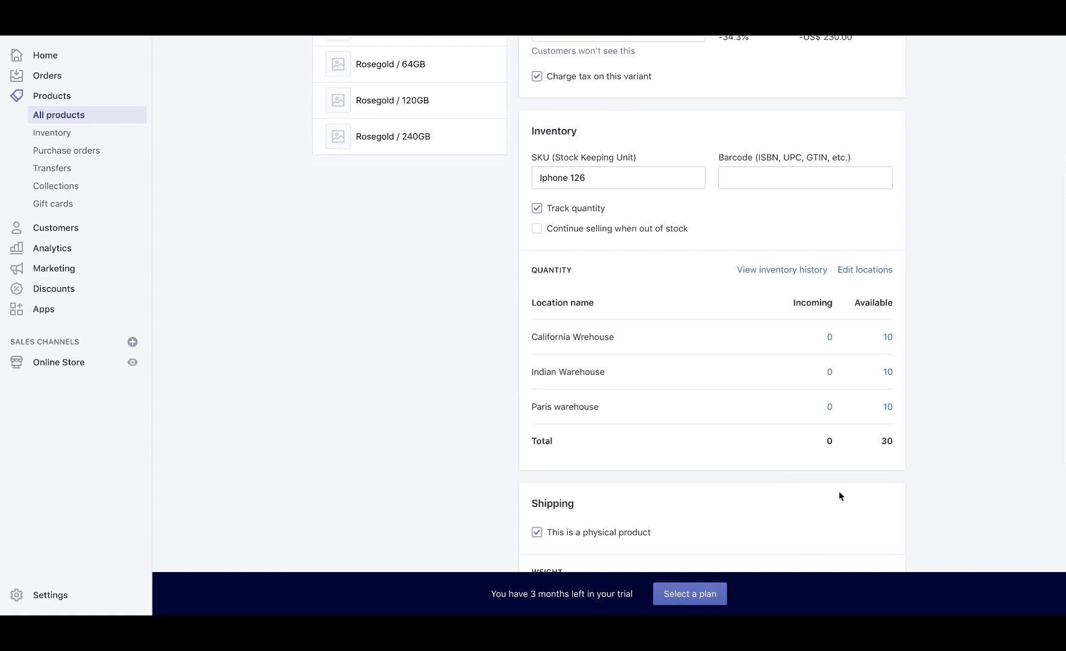
key(ctrl+Right)
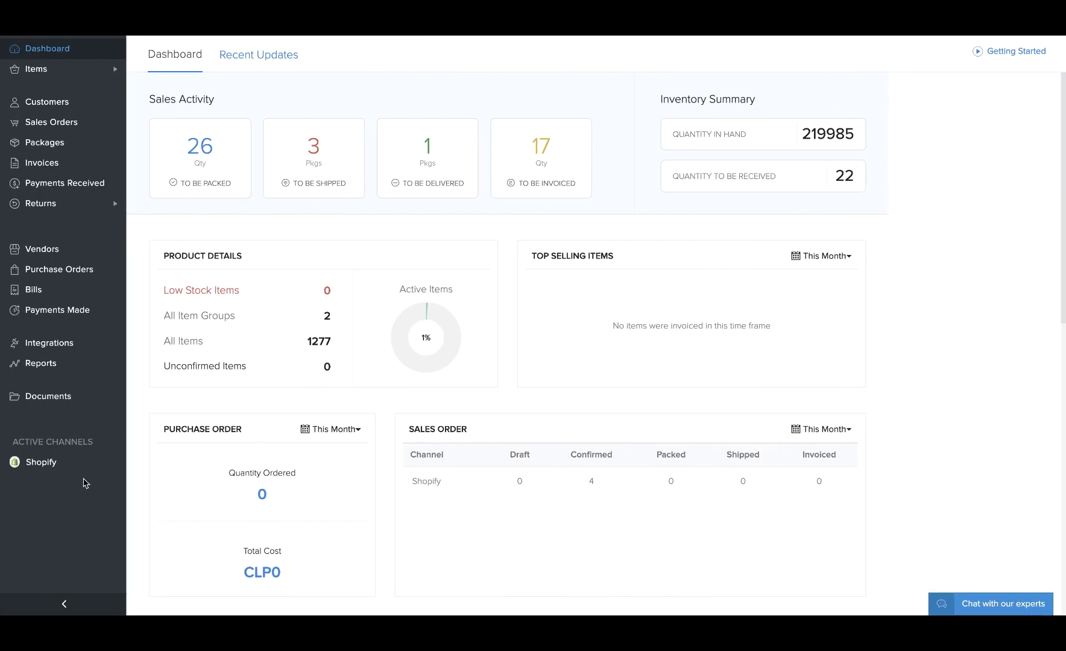
Open item I phone/White / 64GB, review its per-warehouse stock locations, and start editing it.
click(84, 72)
click(79, 111)
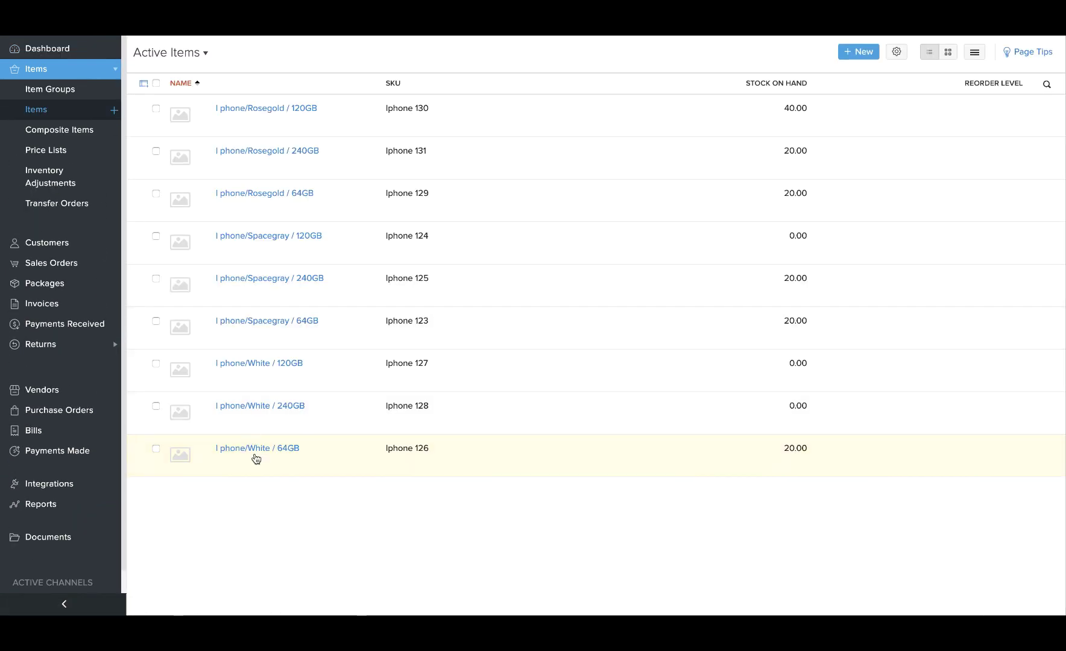
click(255, 457)
scroll(513, 427, down, 3)
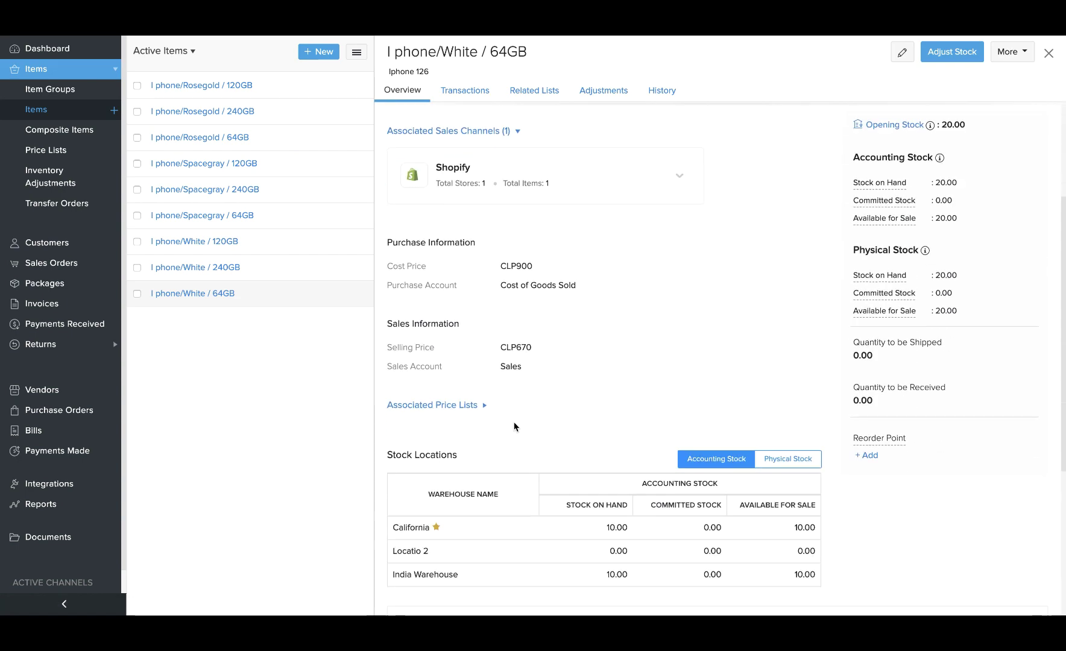
scroll(700, 512, down, 2)
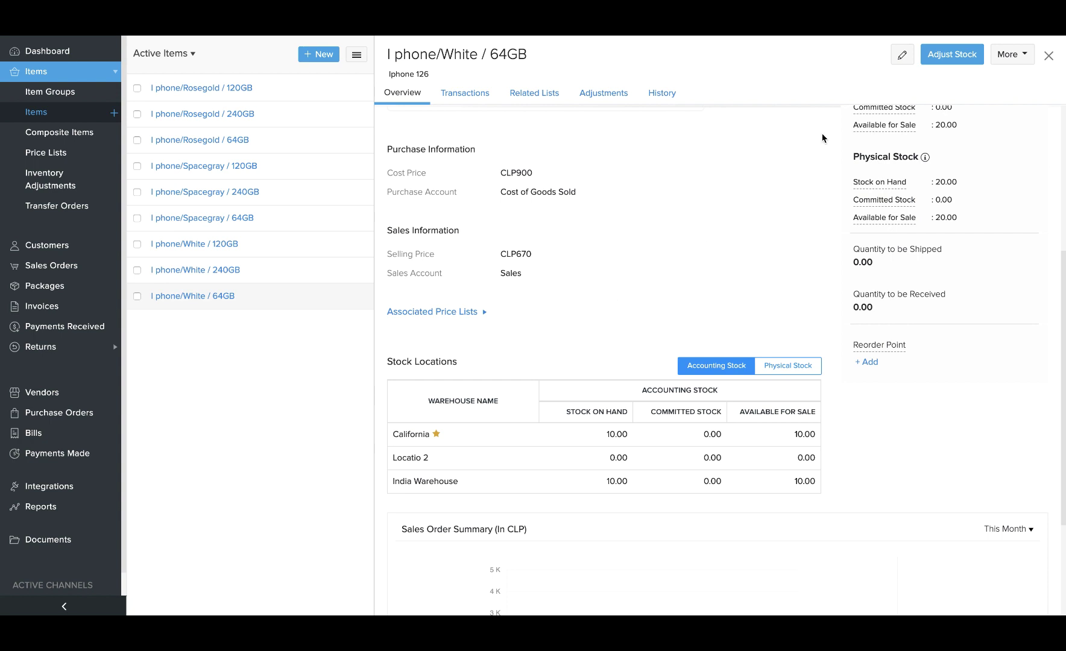
click(901, 62)
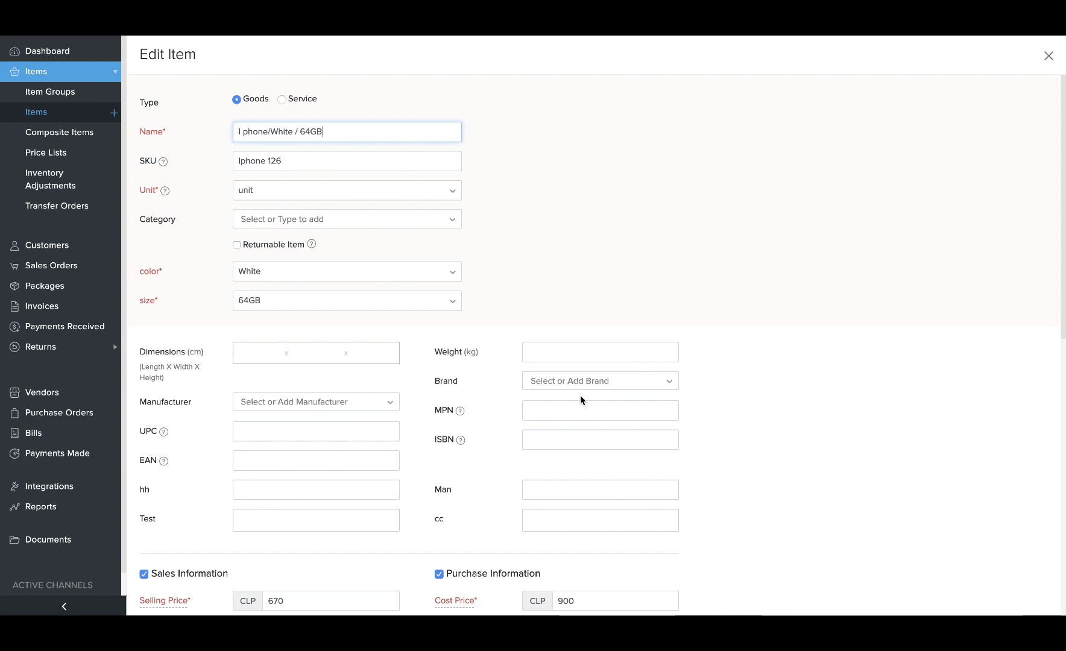
Set opening stock to 20 for both California and India Warehouse and save the item.
scroll(580, 400, down, 10)
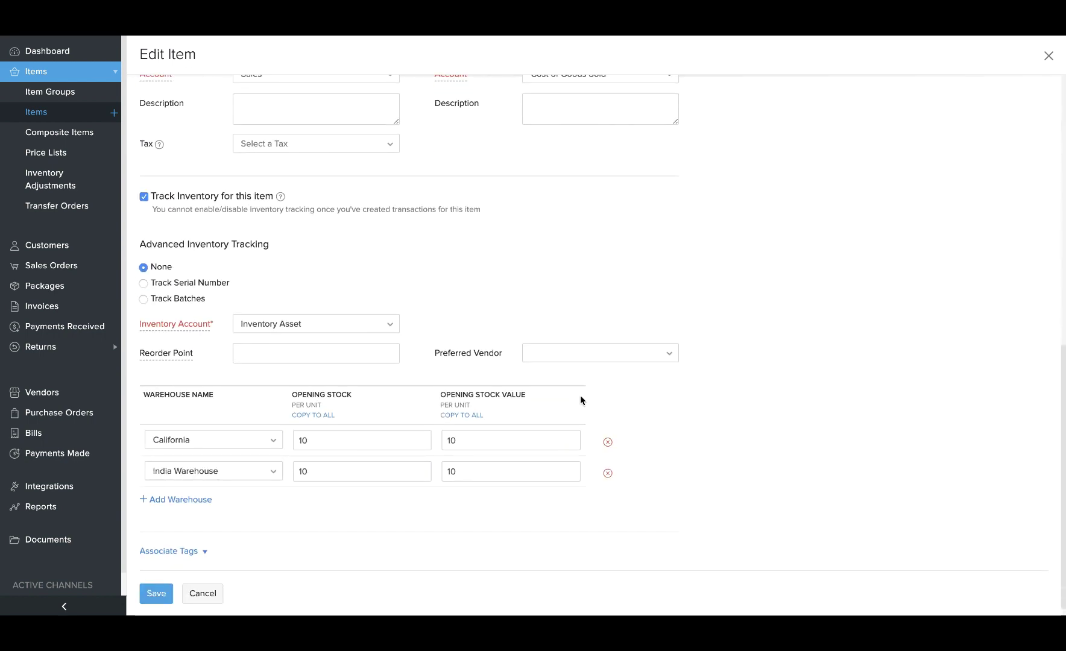
click(344, 437)
text(2)
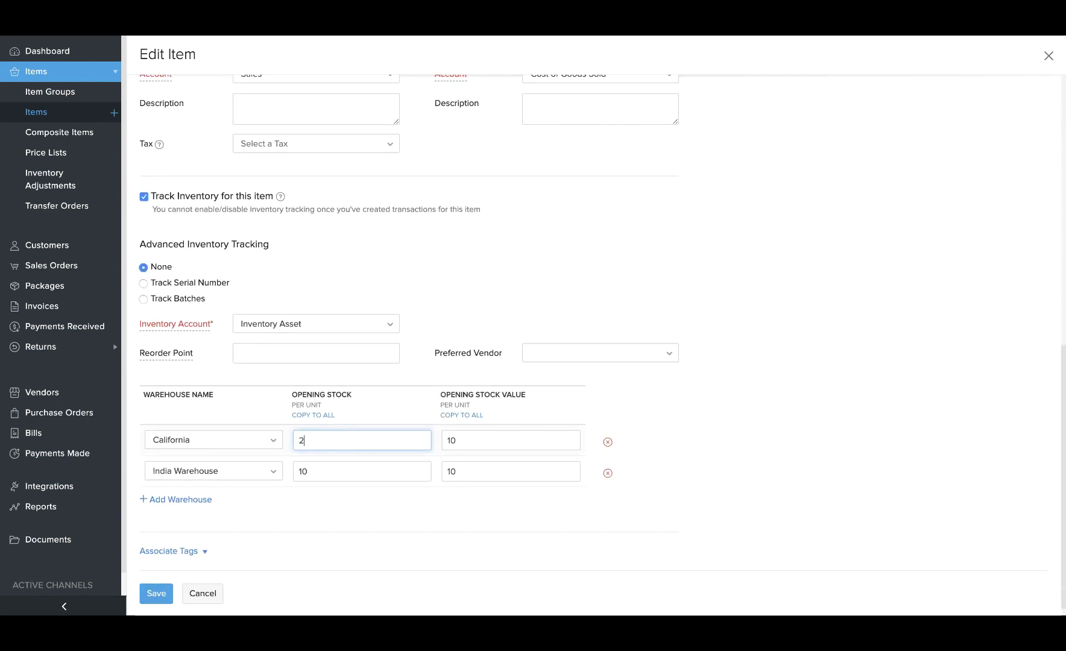
text(0)
click(324, 471)
key(BackSpace)
text(20)
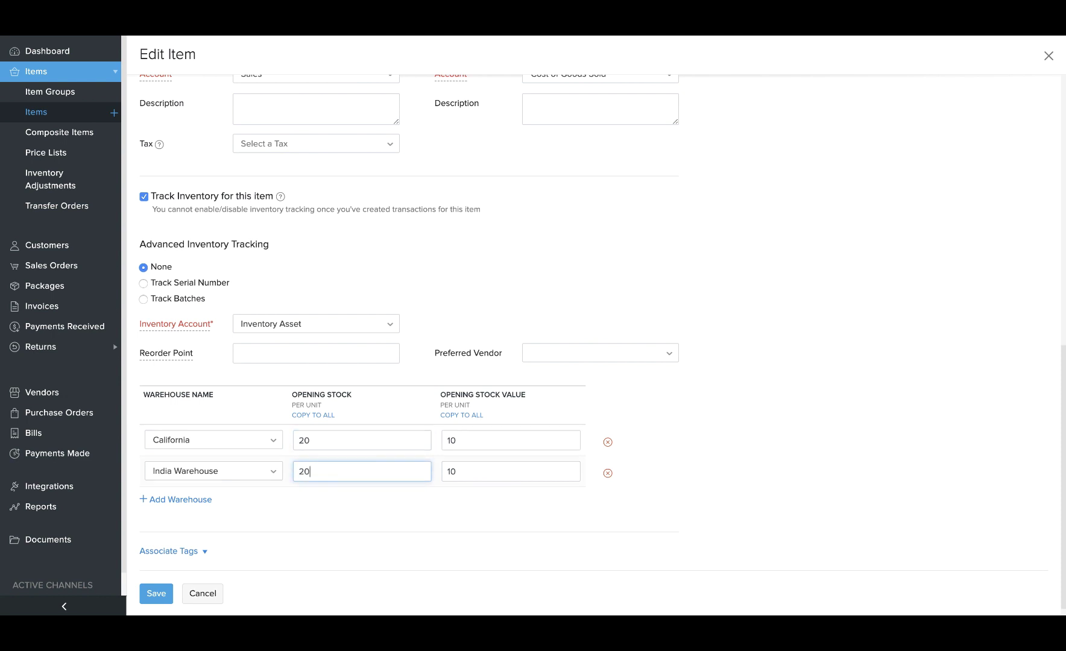
click(168, 595)
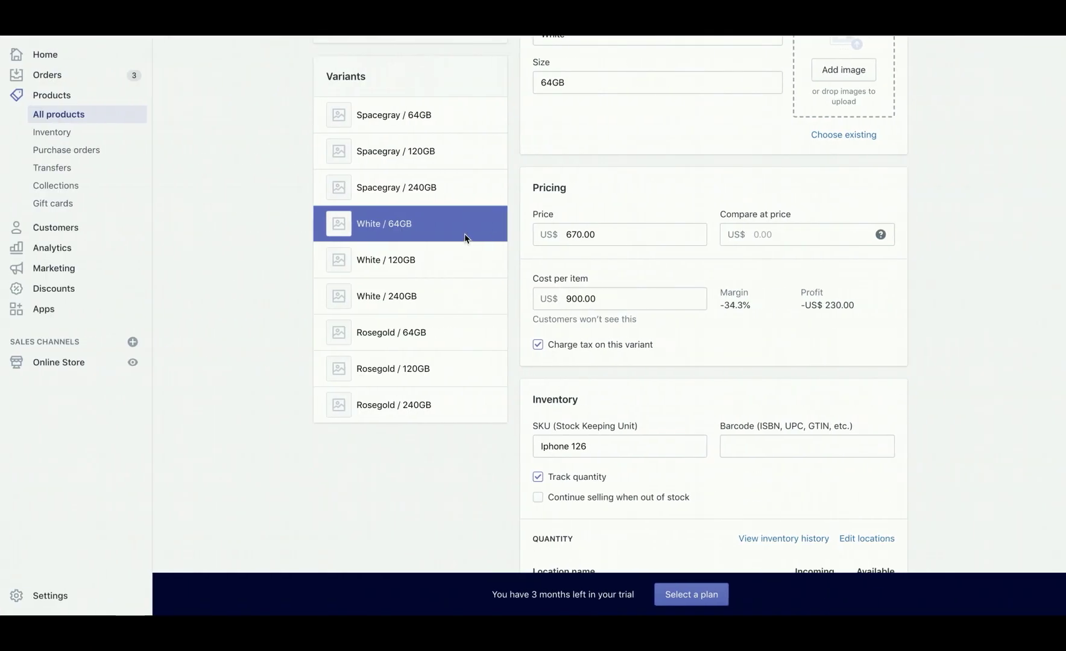
Scroll the White / 64GB variant page down to its synced stock quantities of 20, 20 and 10.
scroll(660, 434, down, 3)
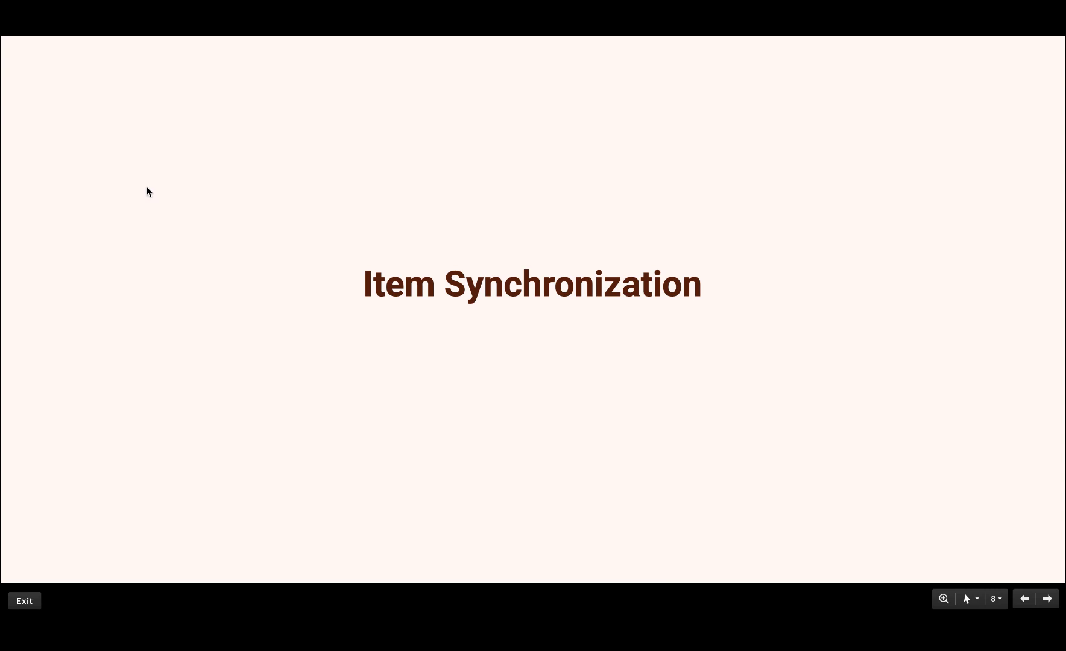
Advance the slideshow to the Order Synchronization slide.
key(Right)
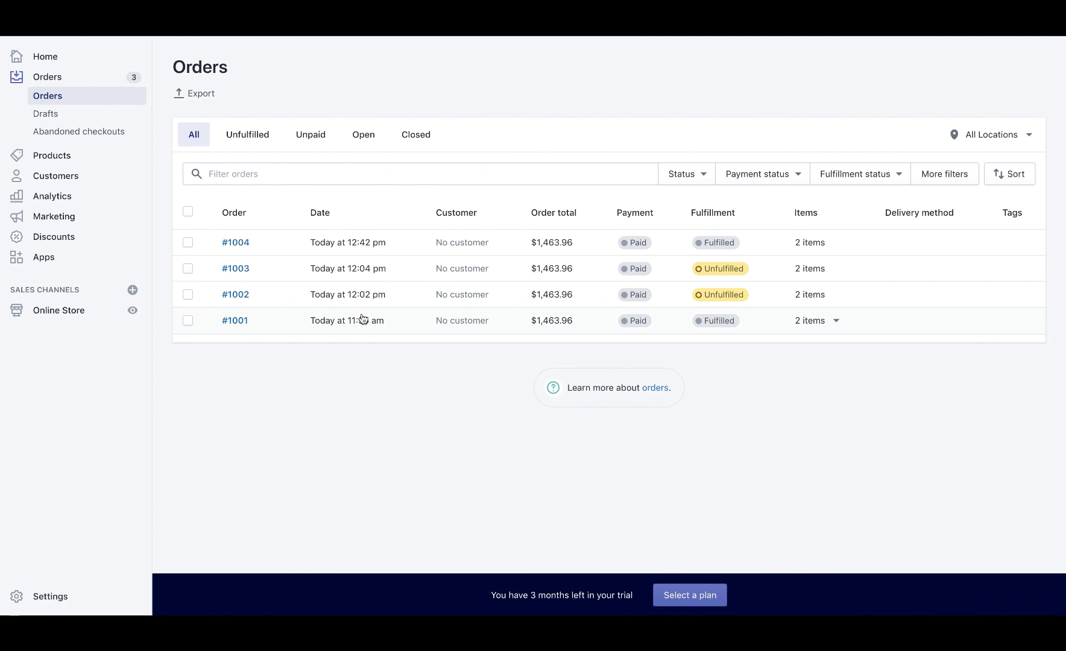
Open Shopify order #1003's details.
click(370, 277)
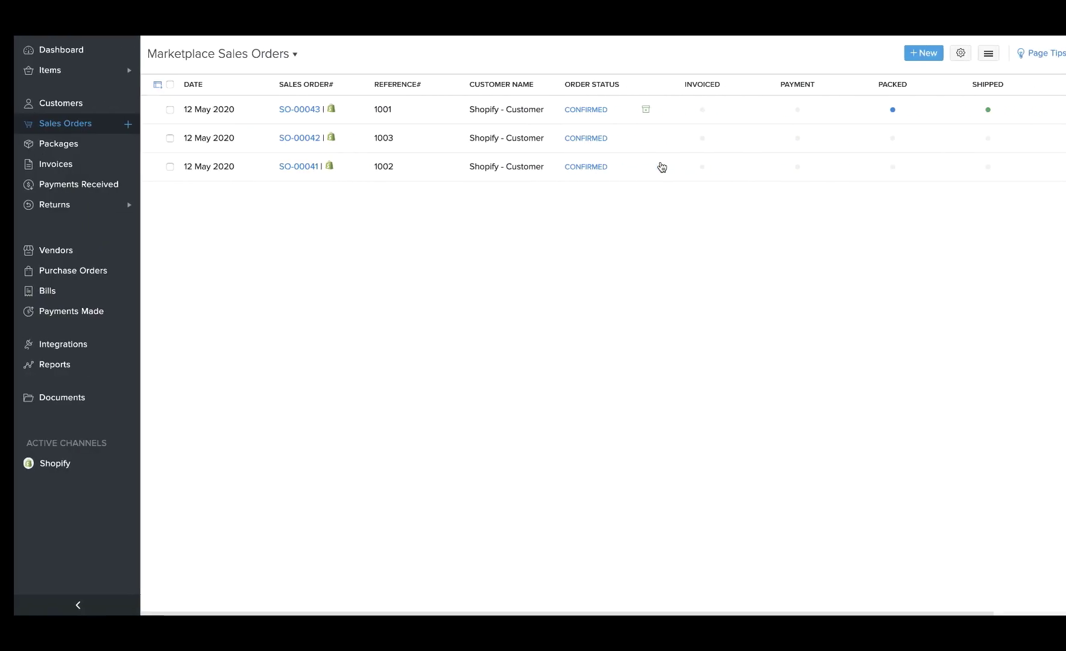
Review sales order SO-00042 and reassign its first Rosegold item to India Warehouse.
click(443, 145)
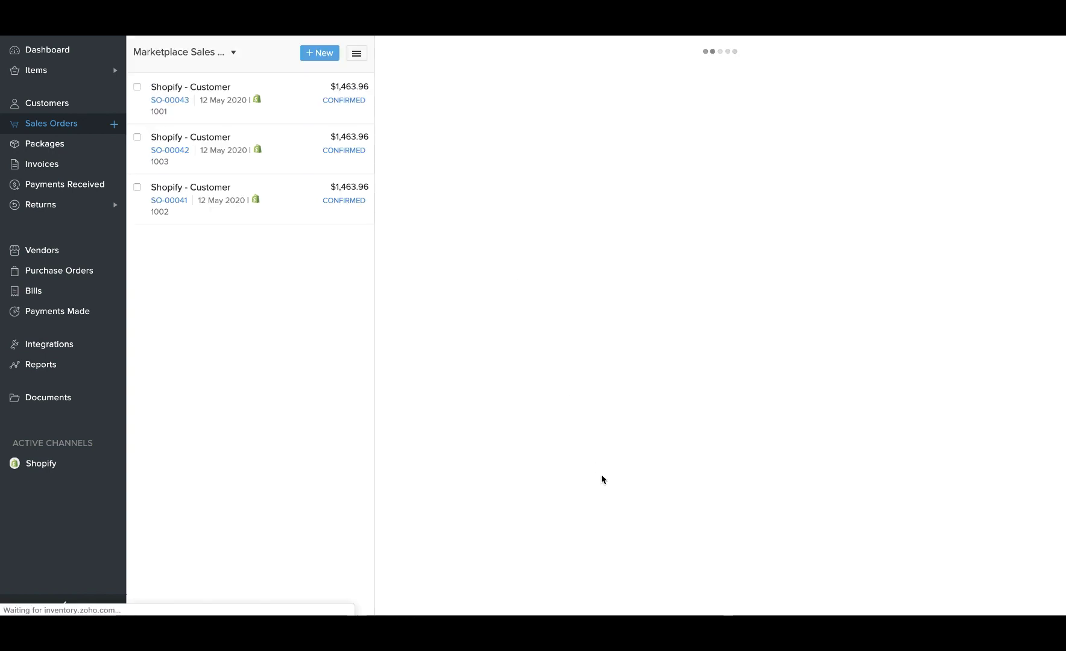
scroll(602, 480, down, 5)
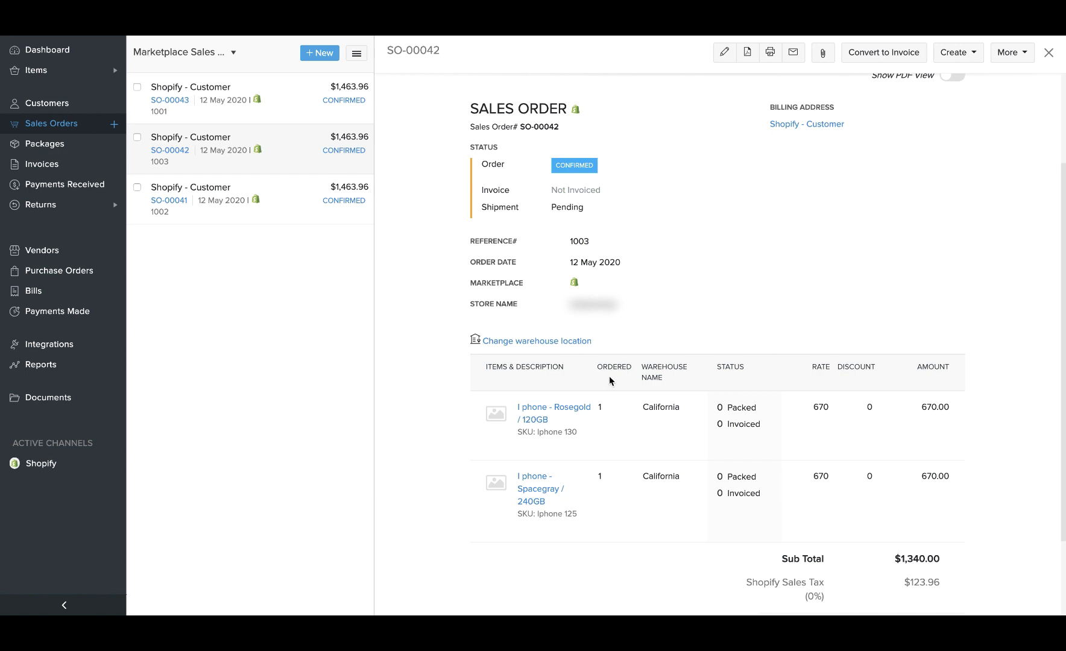
click(570, 347)
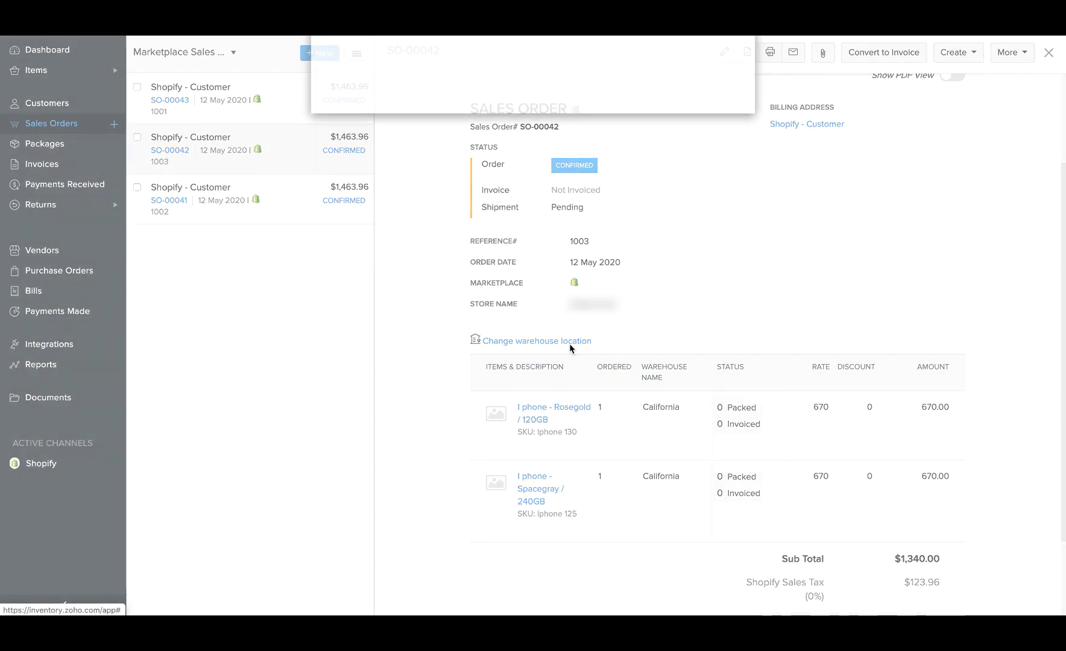
click(627, 163)
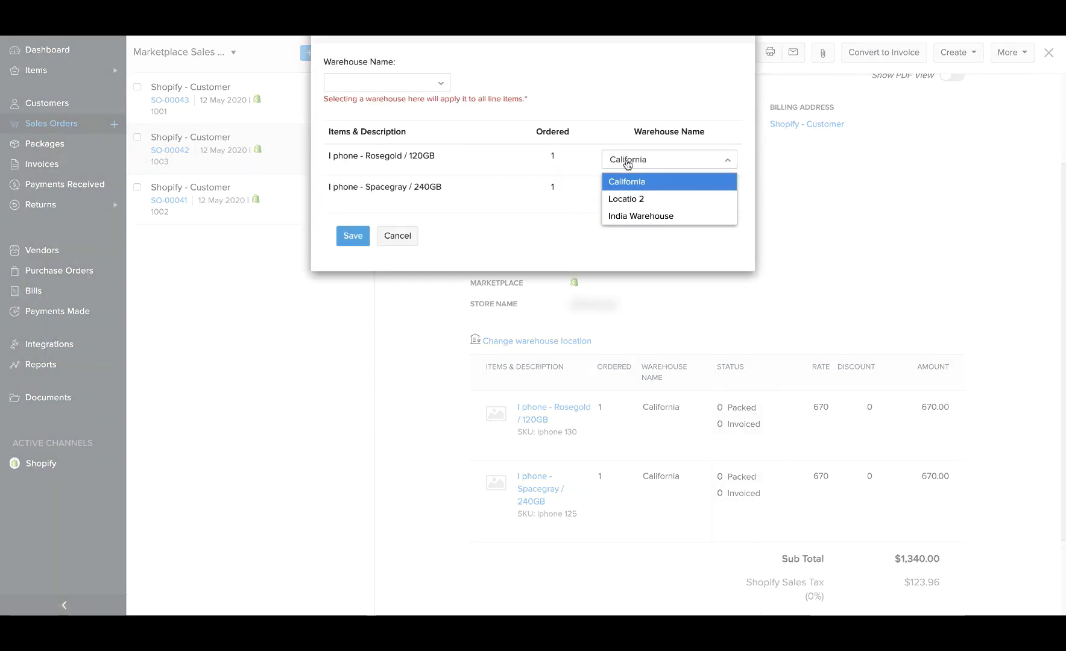
click(641, 215)
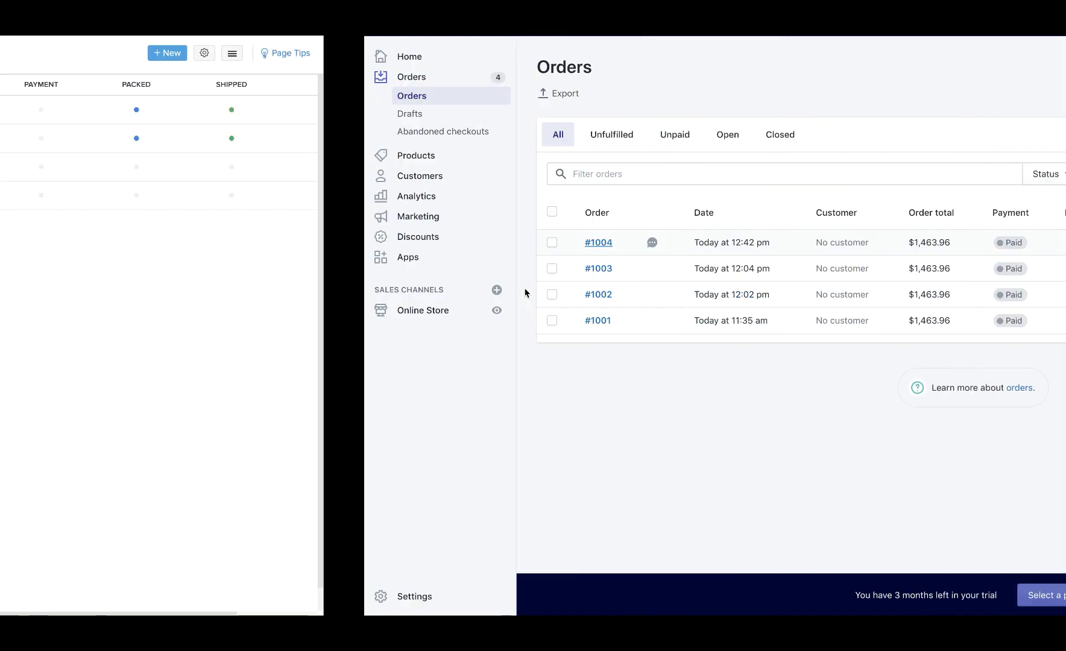
Open Shopify order 1004 and its synced sales order SO-00044, fulfilled from India Warehouse.
click(408, 243)
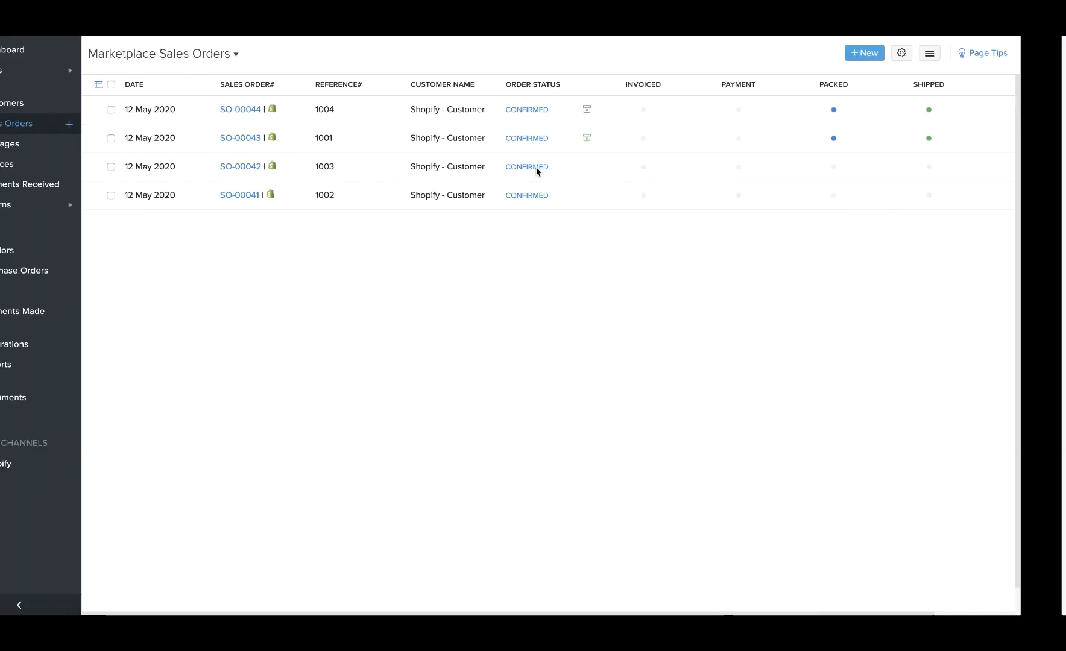
click(441, 112)
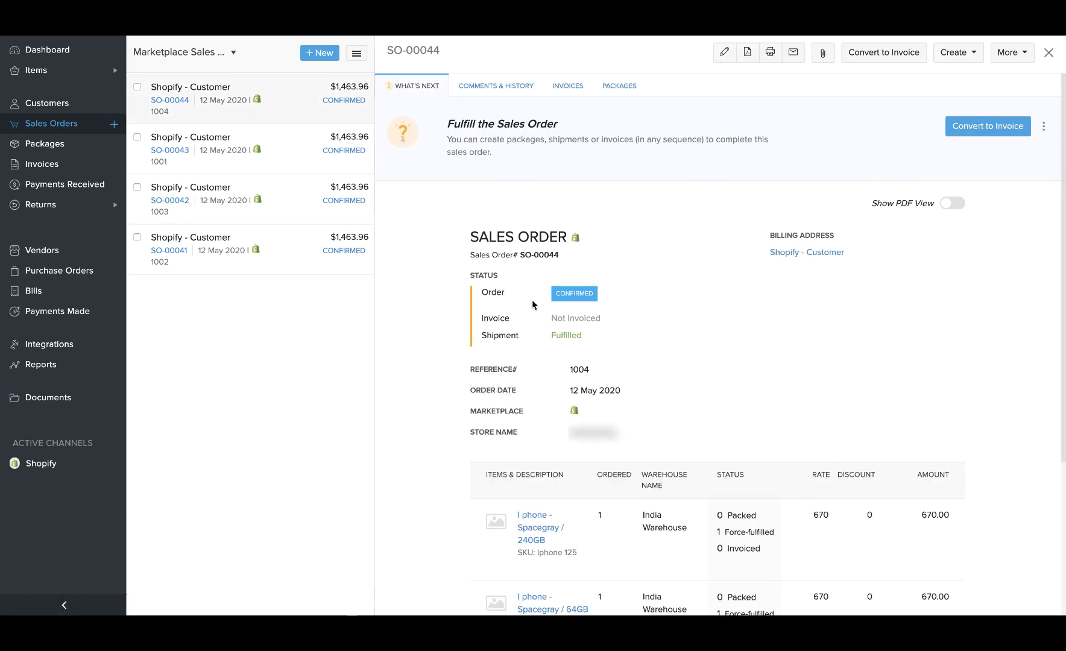
scroll(537, 301, down, 3)
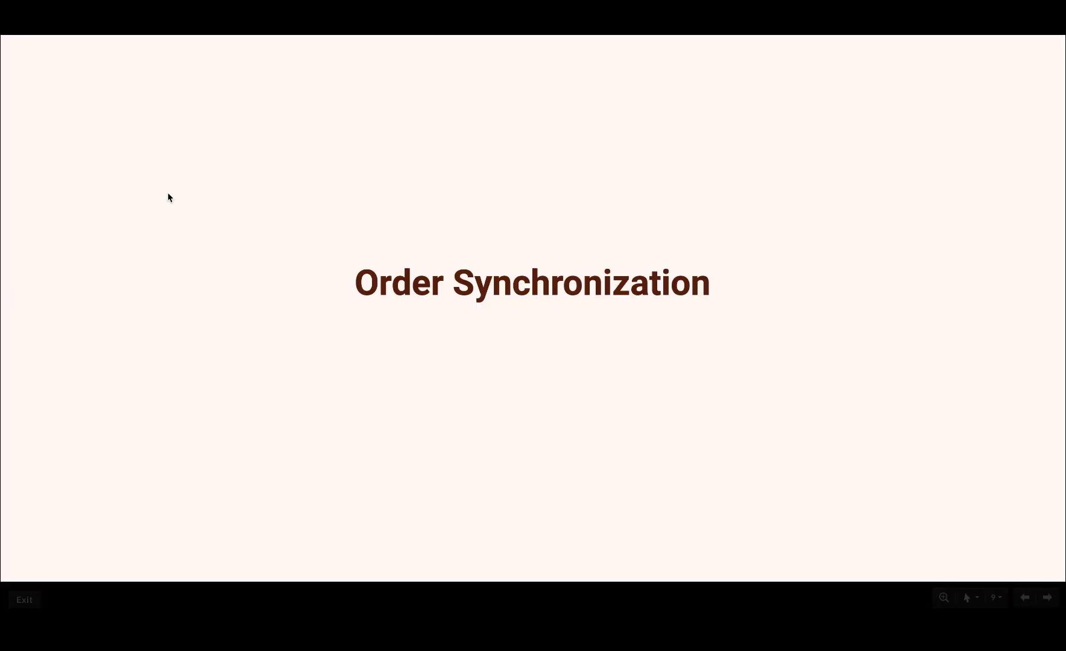
Advance the slideshow to the Shipment Update slide.
key(Right)
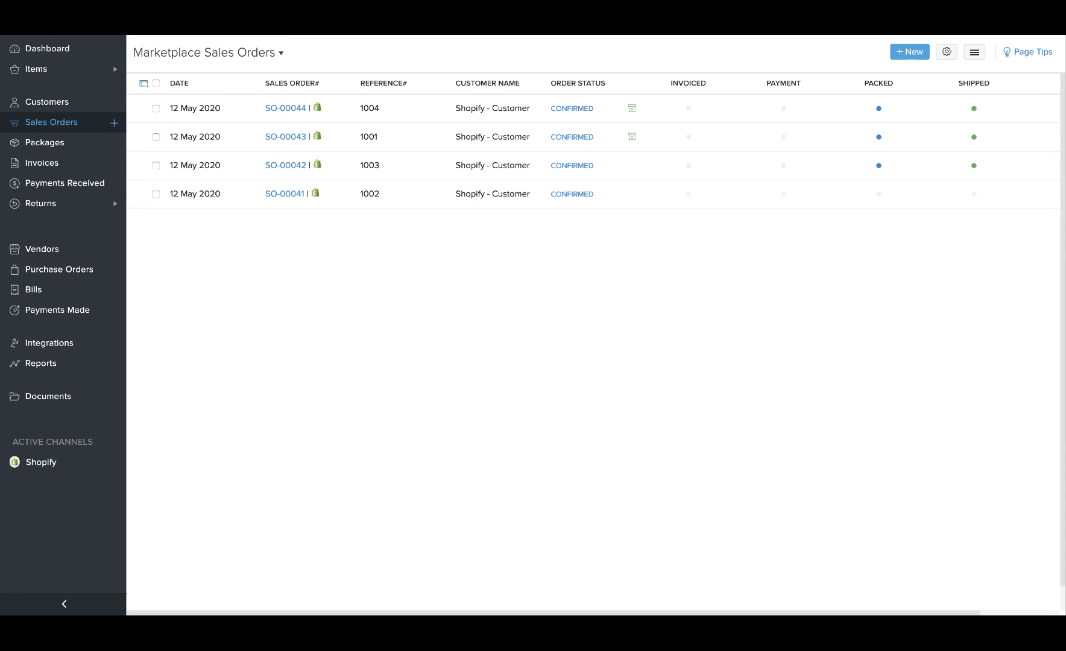
Review SO-00042's items and view its single fulfilled package.
click(249, 173)
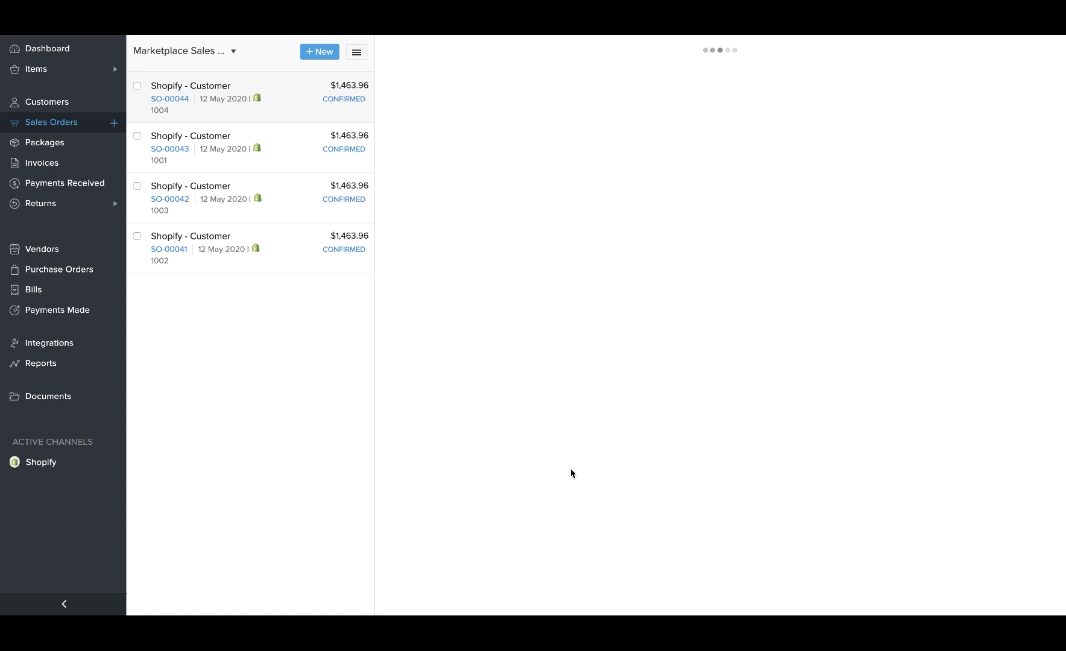
scroll(571, 474, down, 3)
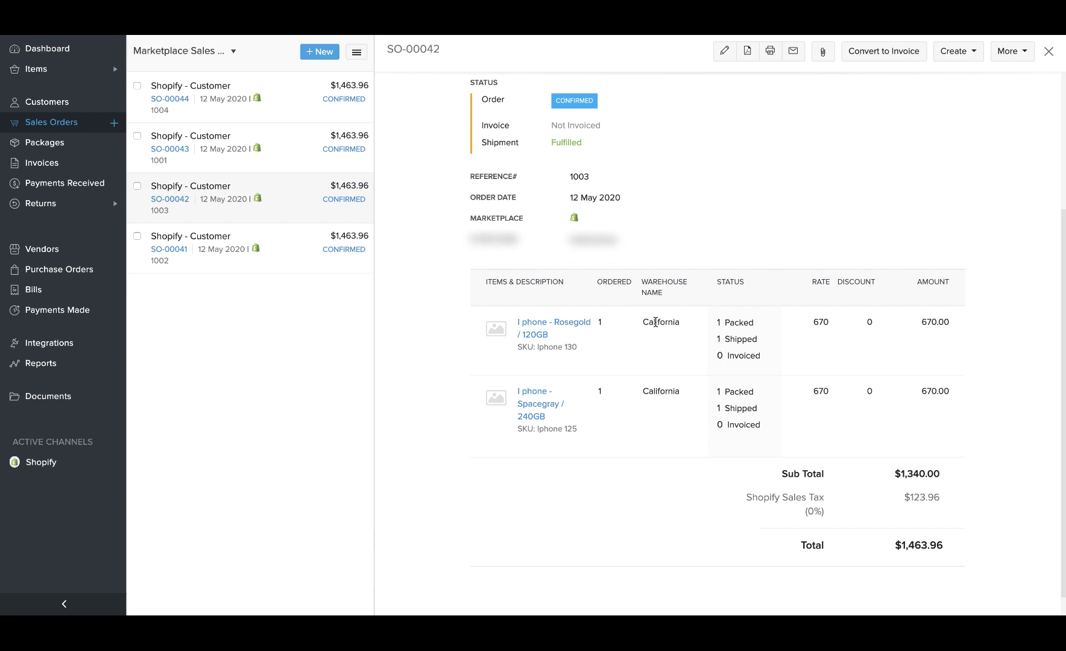
scroll(655, 322, up, 5)
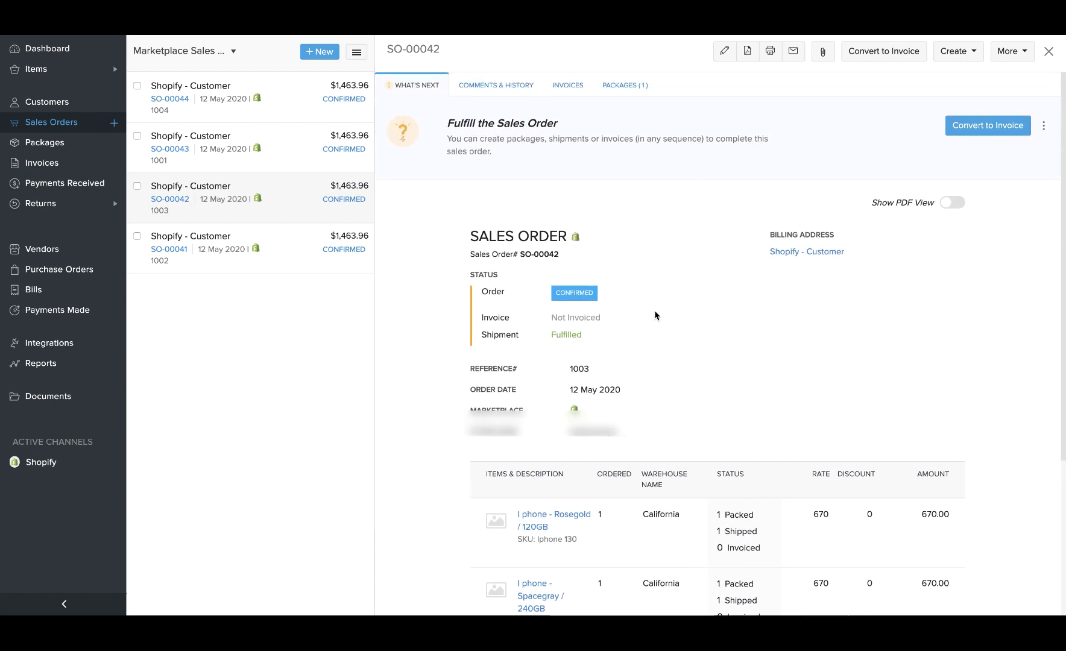
click(624, 88)
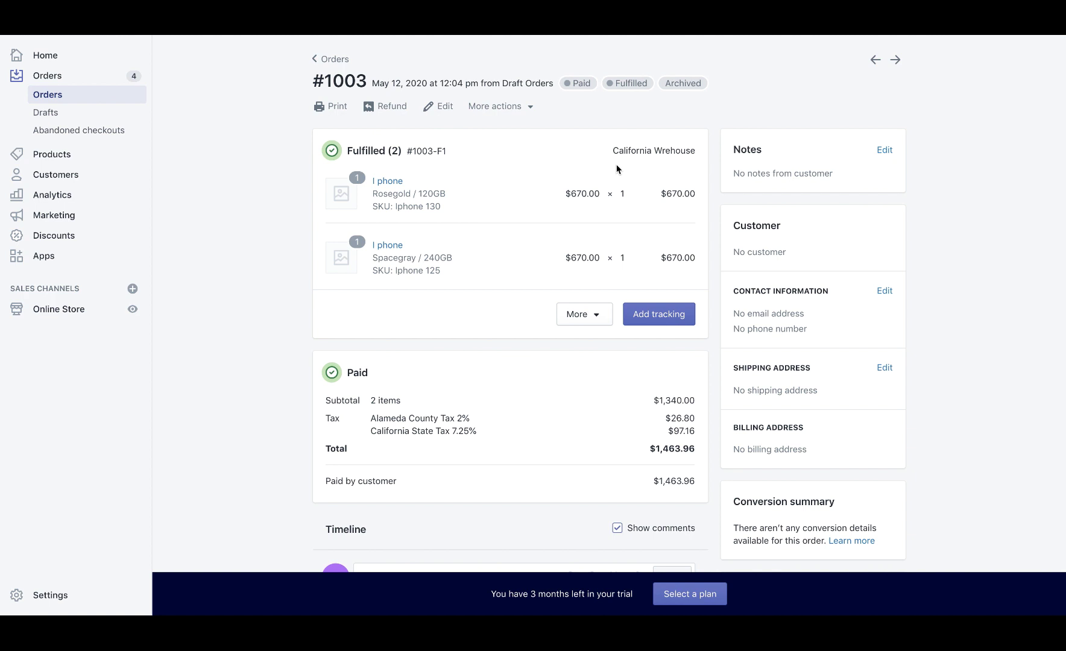
Highlight the California Wrehouse location name on order #1003's fulfillment card.
drag(616, 149, 677, 167)
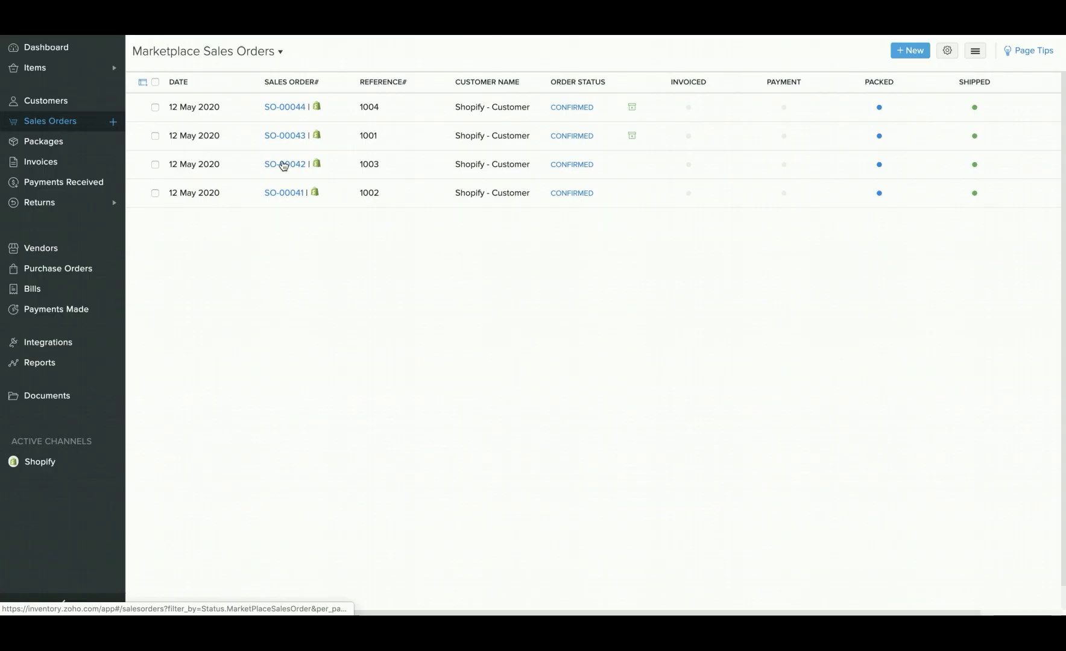
Check SO-00041's delivered package PKG-00003, then open Shopify order #1002.
click(303, 194)
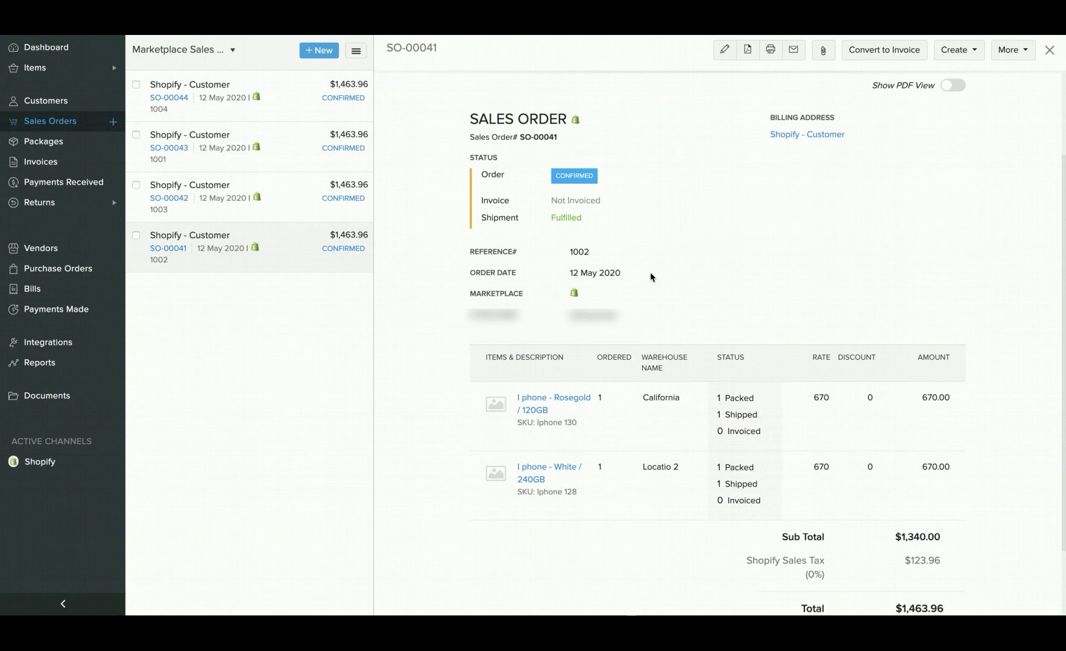
scroll(627, 120, up, 2)
click(621, 84)
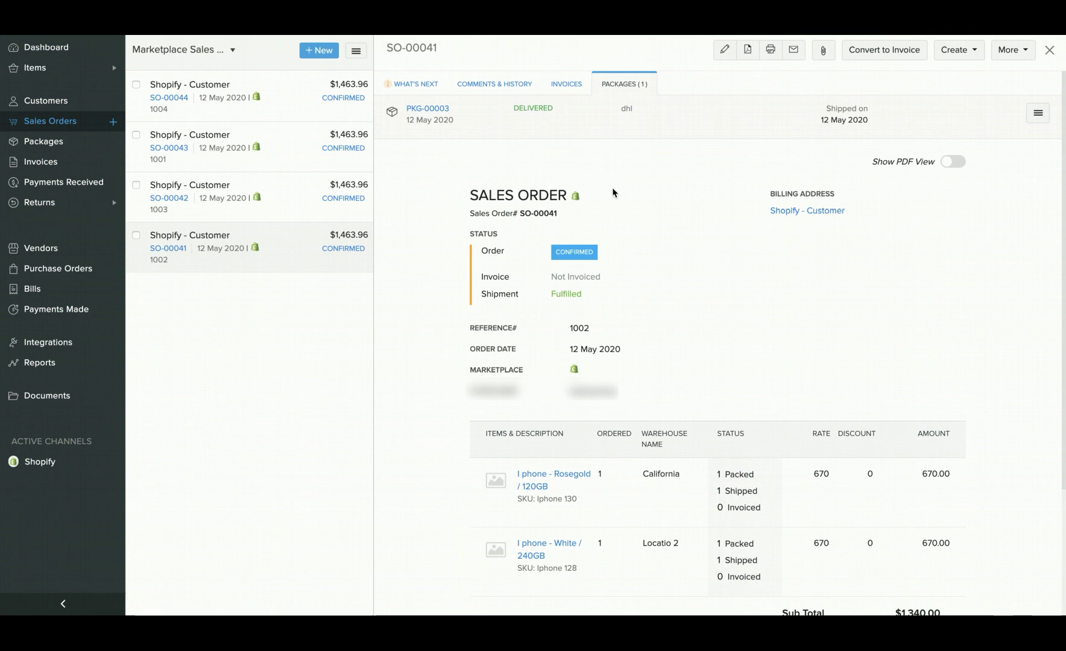
key(ctrl+Right)
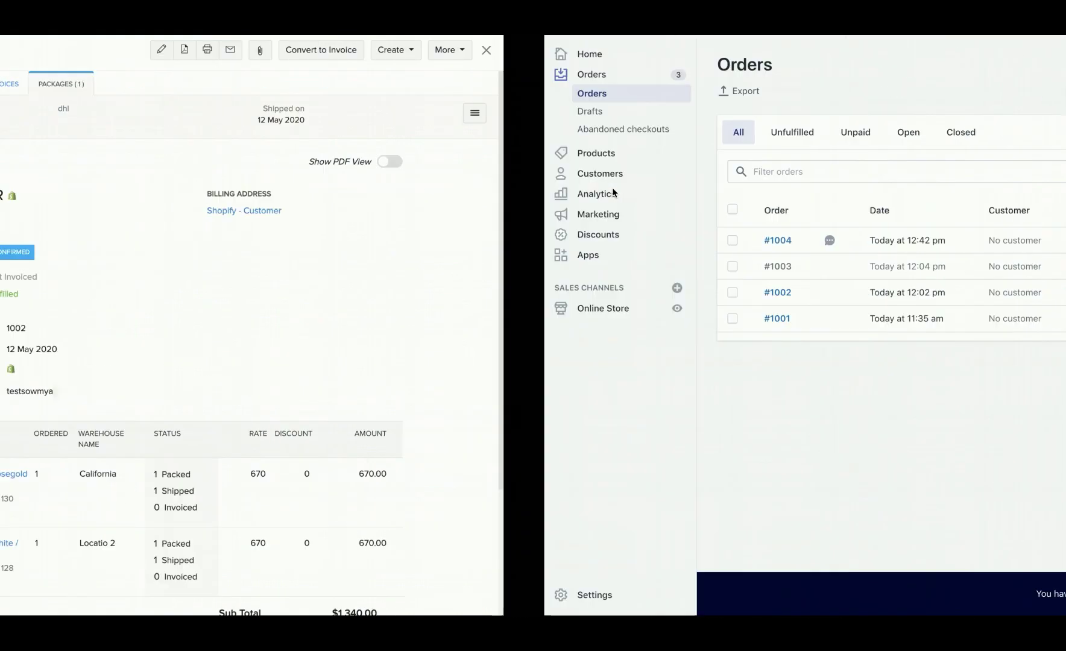
click(580, 294)
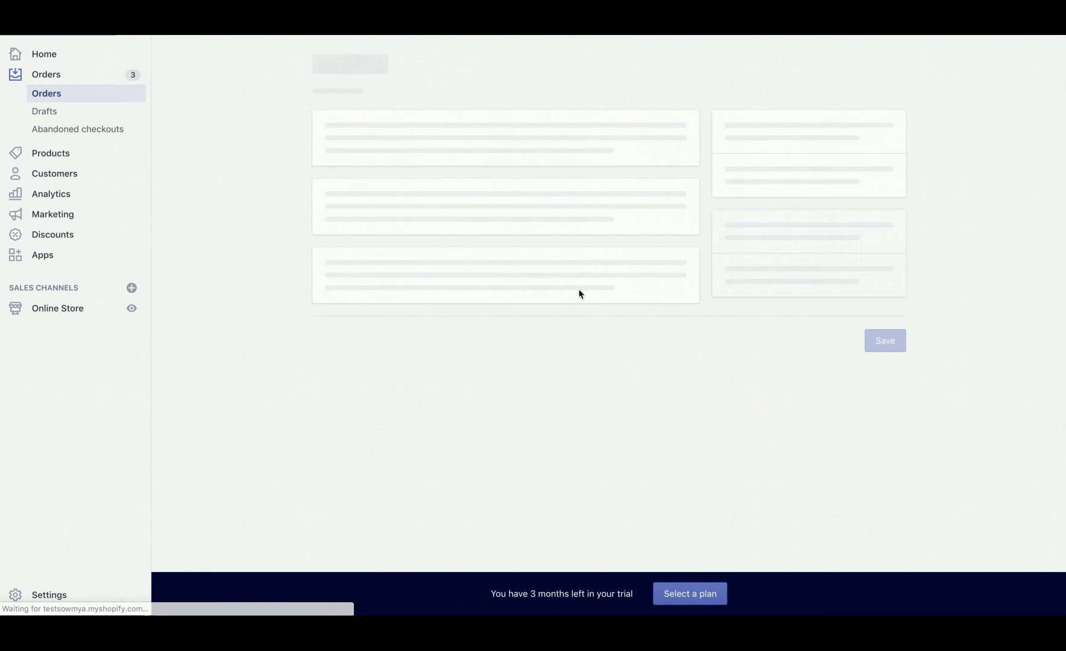